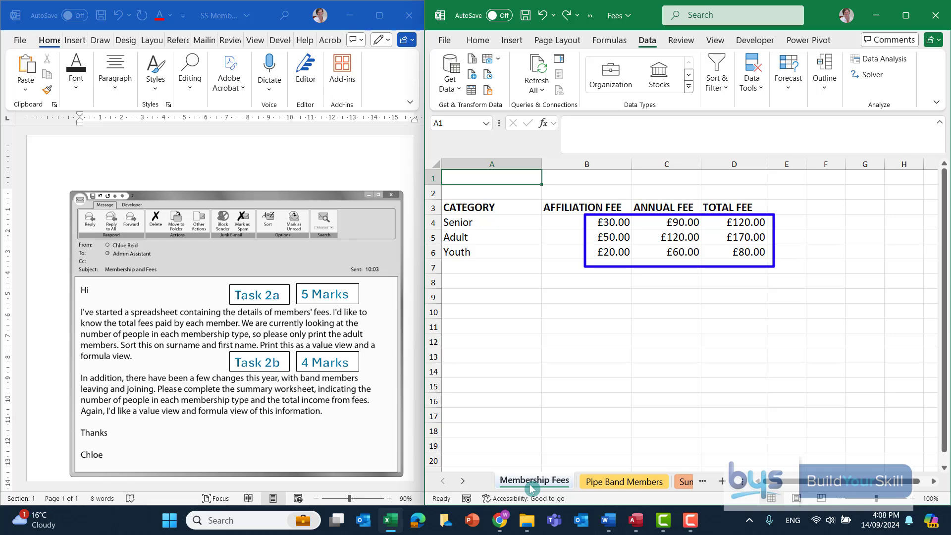
# Look over the Pipe Band Members sheet, then switch to the Summary sheet
pyautogui.click(591, 484)
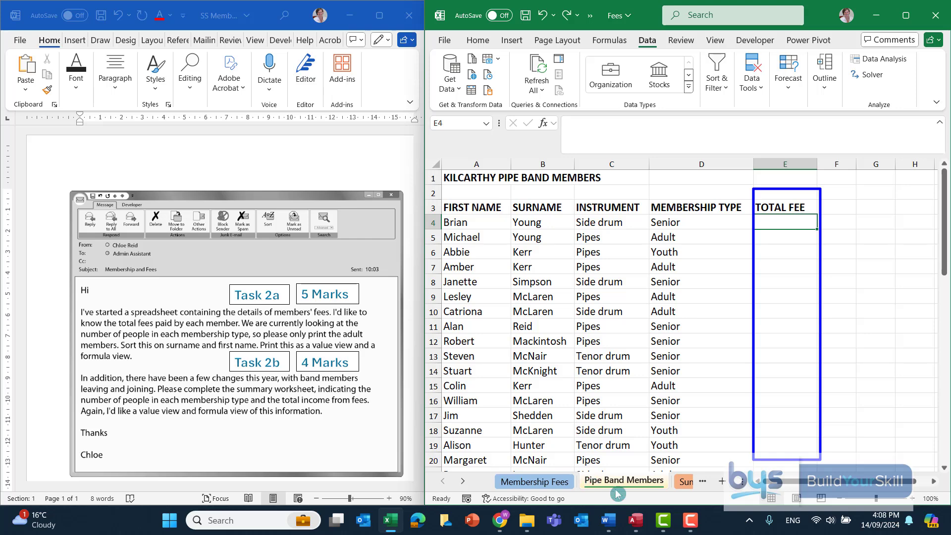
pyautogui.click(682, 482)
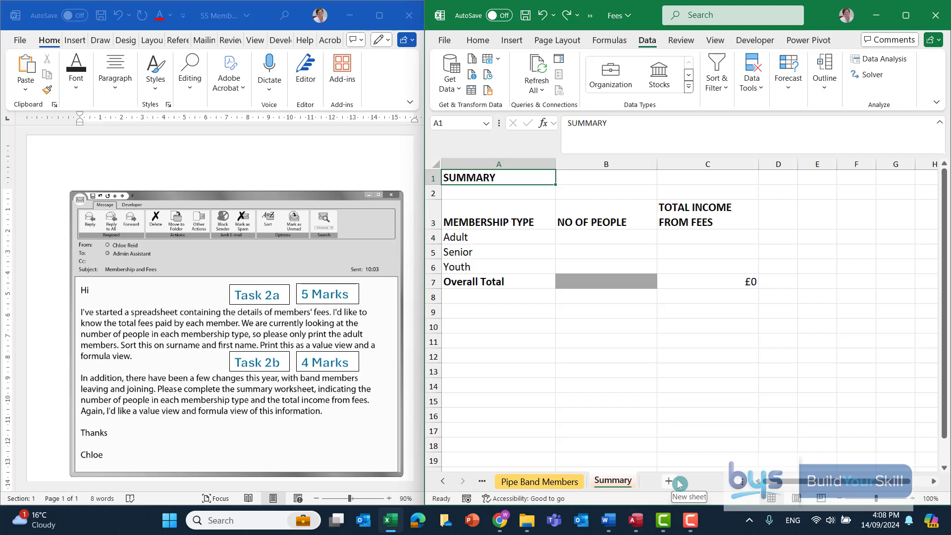
# Review the fee rates on the Membership Fees sheet, then return to Pipe Band Members
pyautogui.click(442, 481)
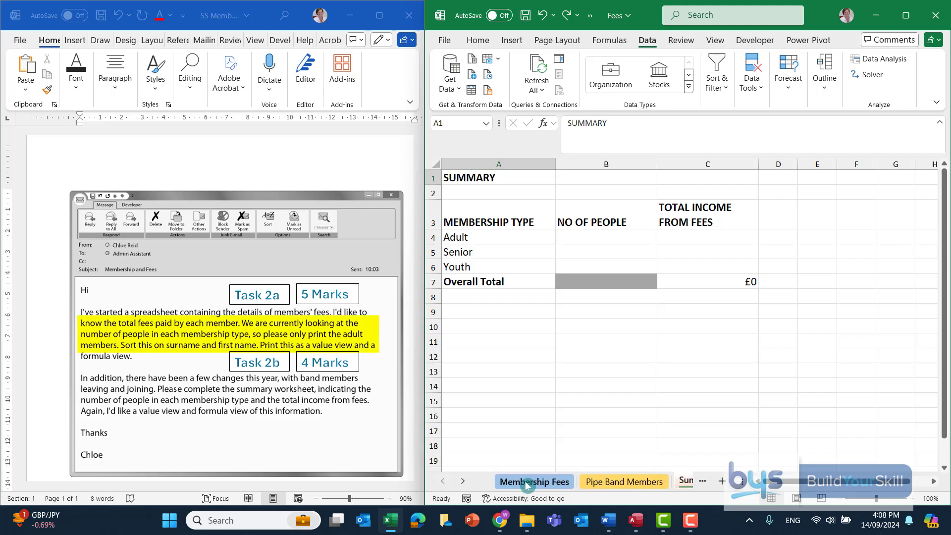
pyautogui.click(527, 484)
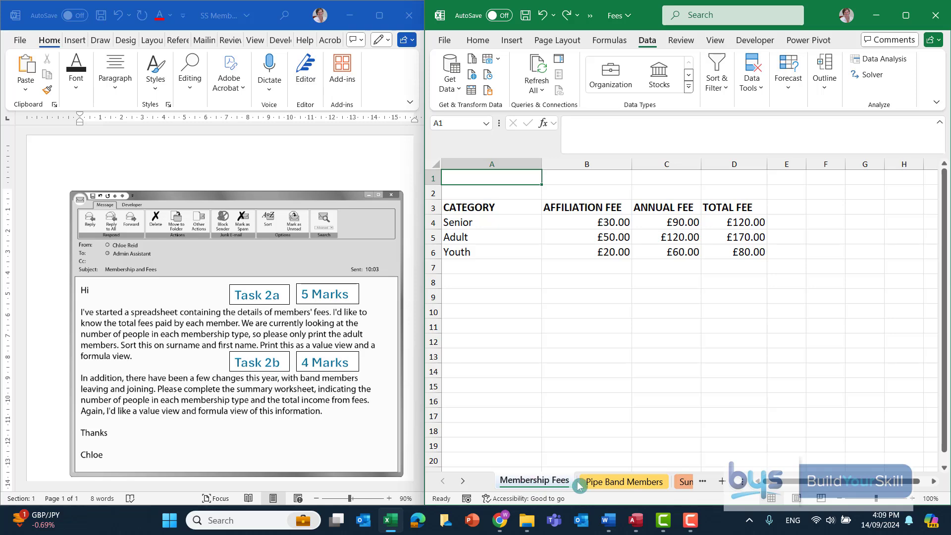
pyautogui.click(609, 484)
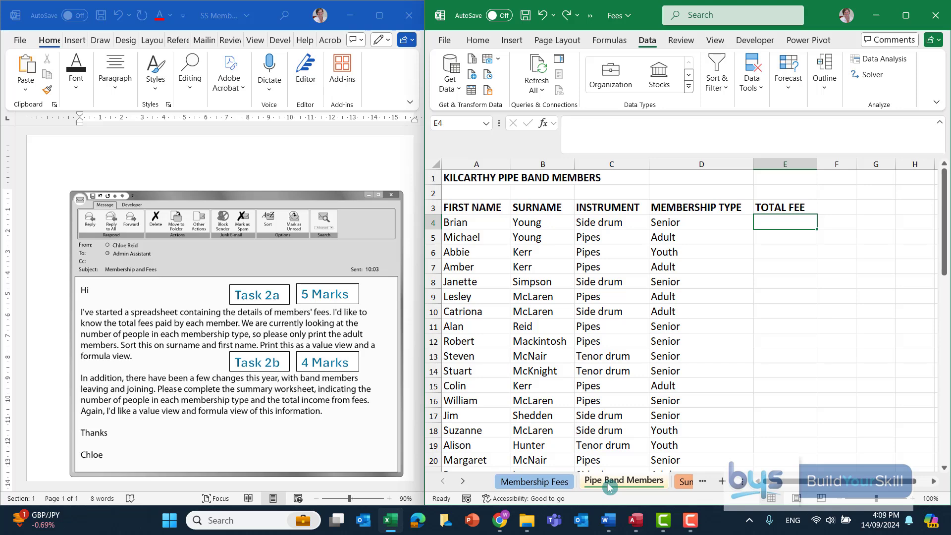
# Try inserting VLOOKUP into E4 through Insert Function, then abandon it and clear E4
pyautogui.click(609, 43)
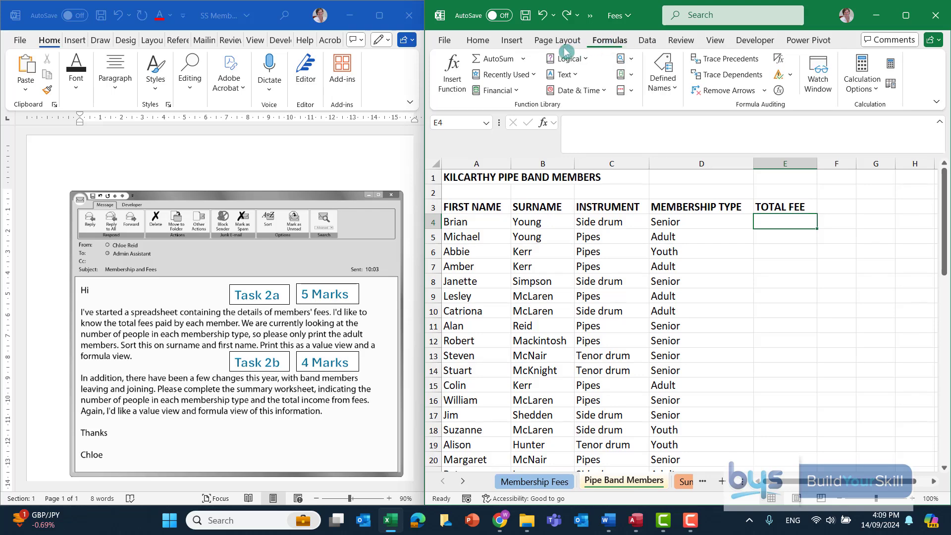
pyautogui.click(452, 77)
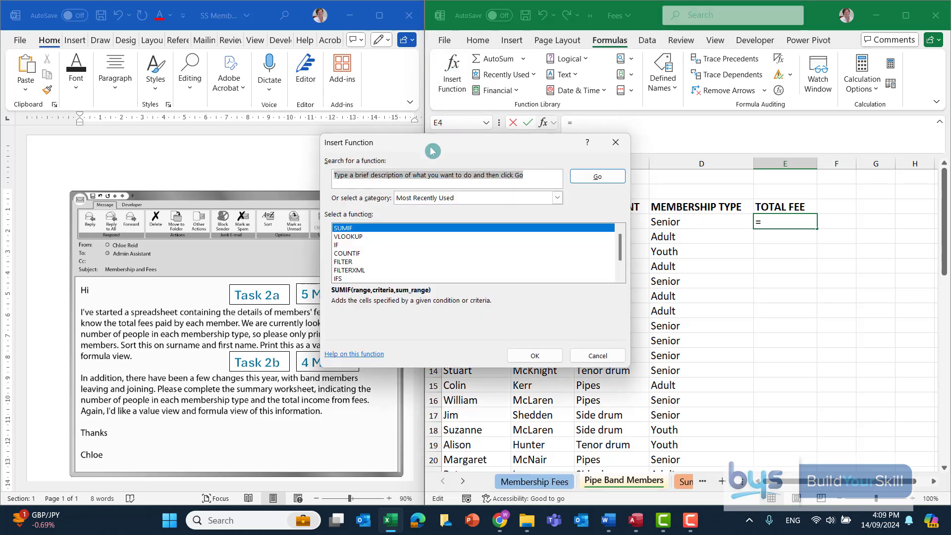
pyautogui.click(356, 238)
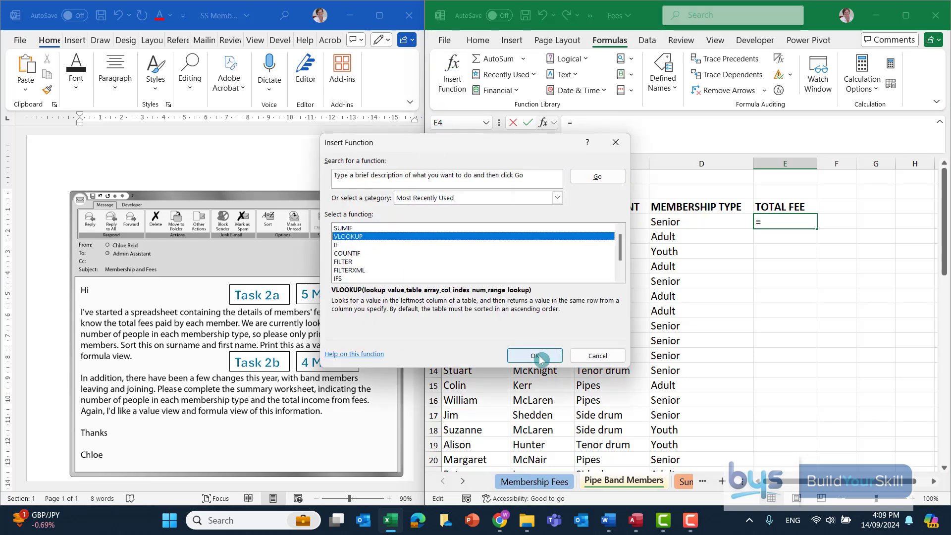
pyautogui.click(535, 355)
pyautogui.click(651, 342)
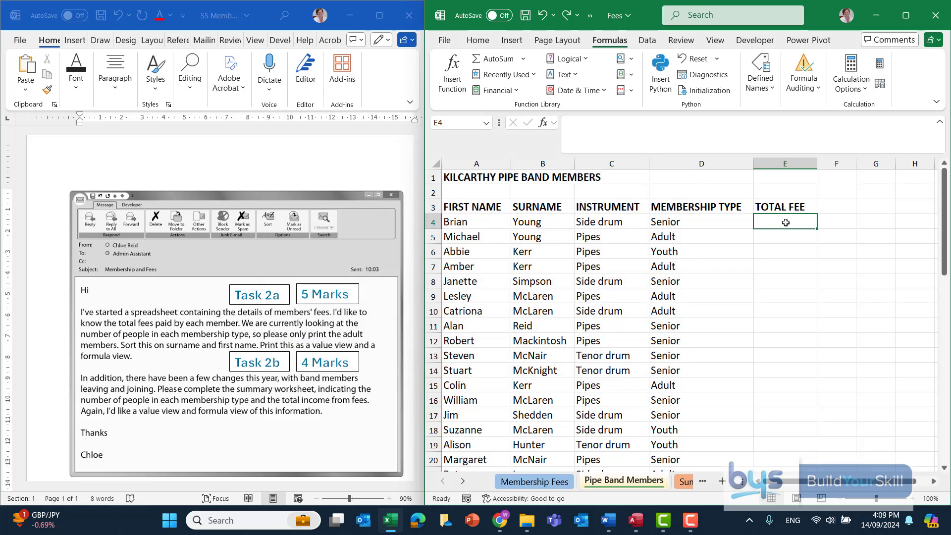
# Start =VLOOKUP( in E4 with D4 as lookup value and the table on Membership Fees
pyautogui.write('=vlo')
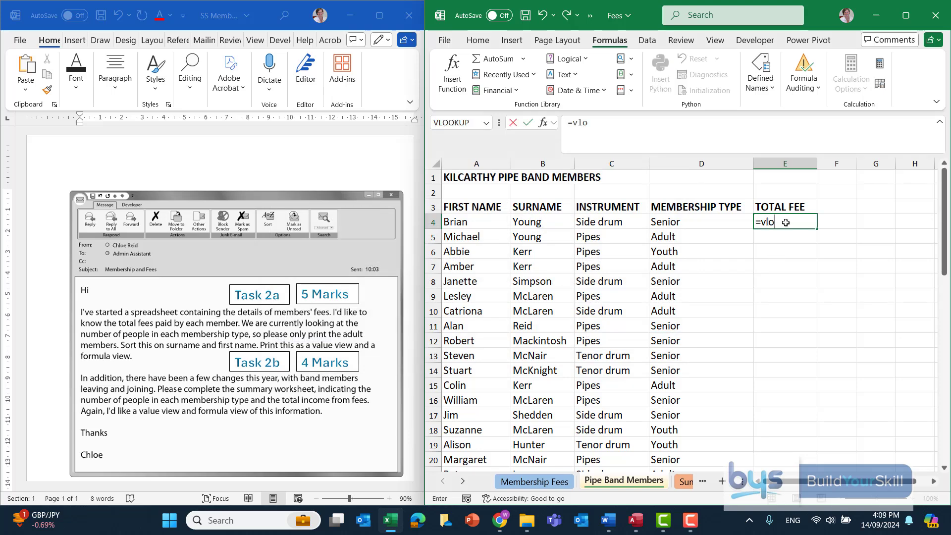
pyautogui.write('okup')
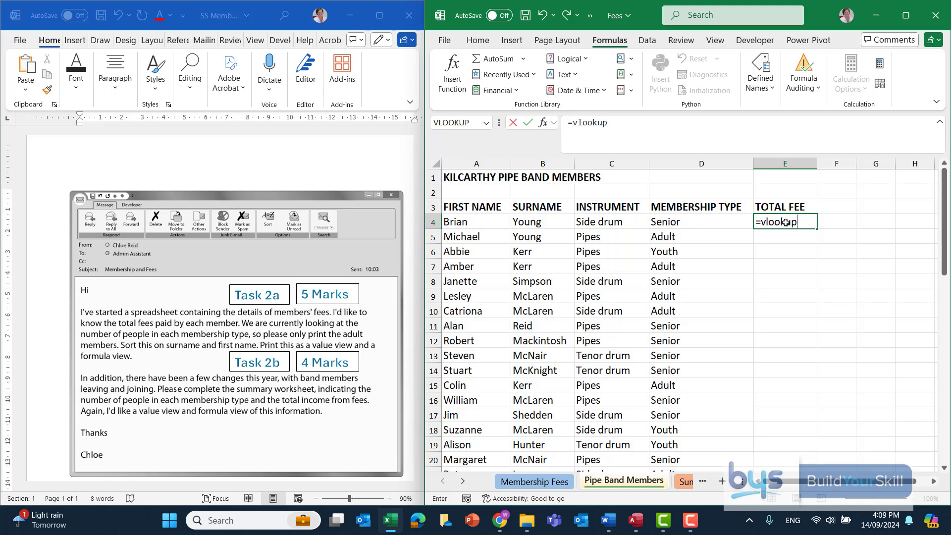
pyautogui.write('(')
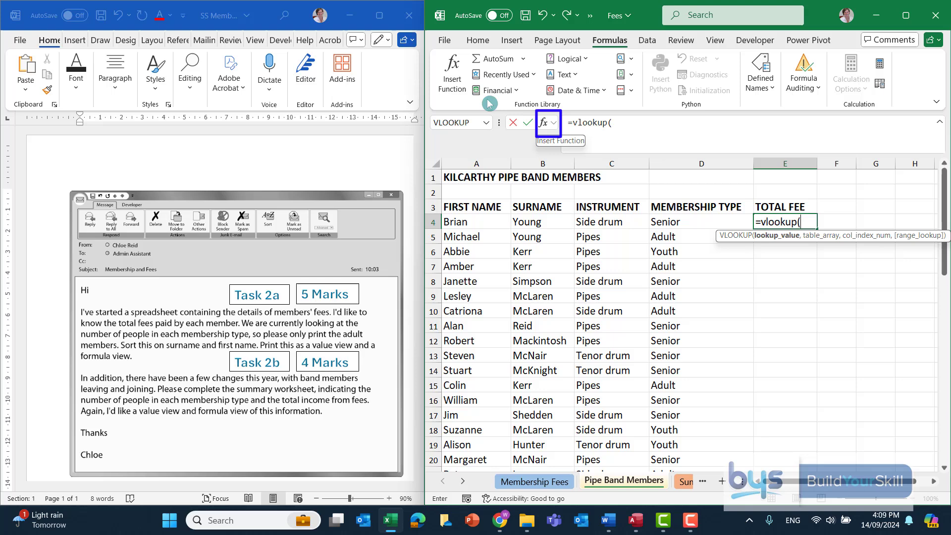
pyautogui.click(453, 73)
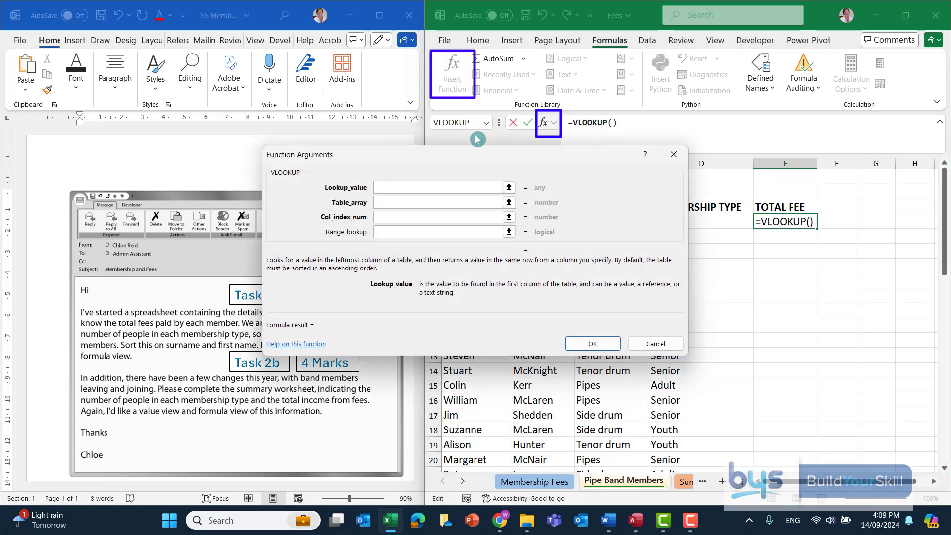
pyautogui.moveTo(478, 159); pyautogui.dragTo(234, 57)
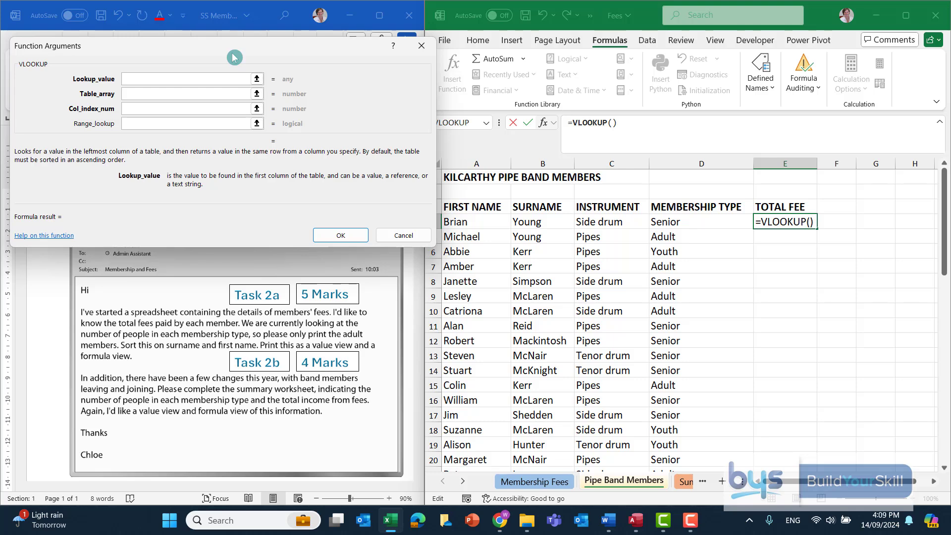
pyautogui.click(163, 77)
pyautogui.click(664, 223)
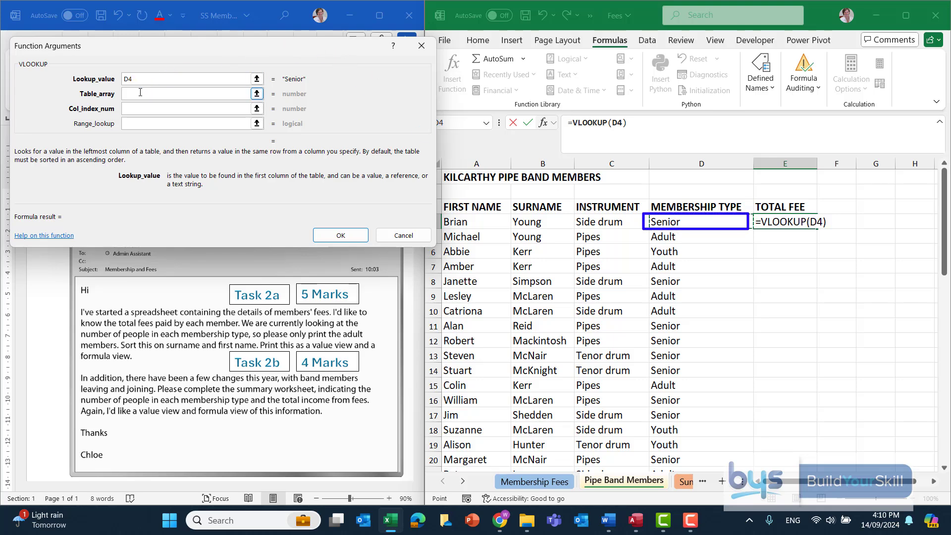
pyautogui.click(162, 89)
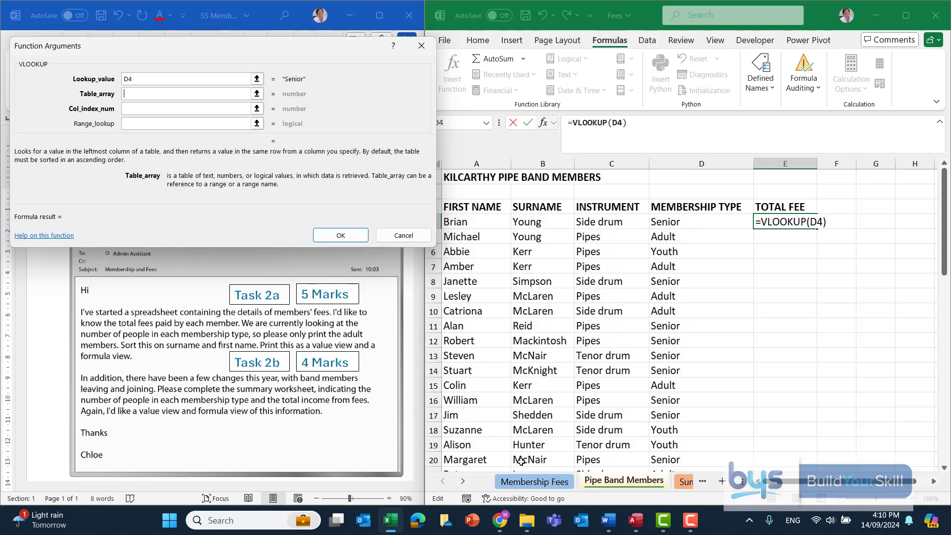
pyautogui.click(544, 484)
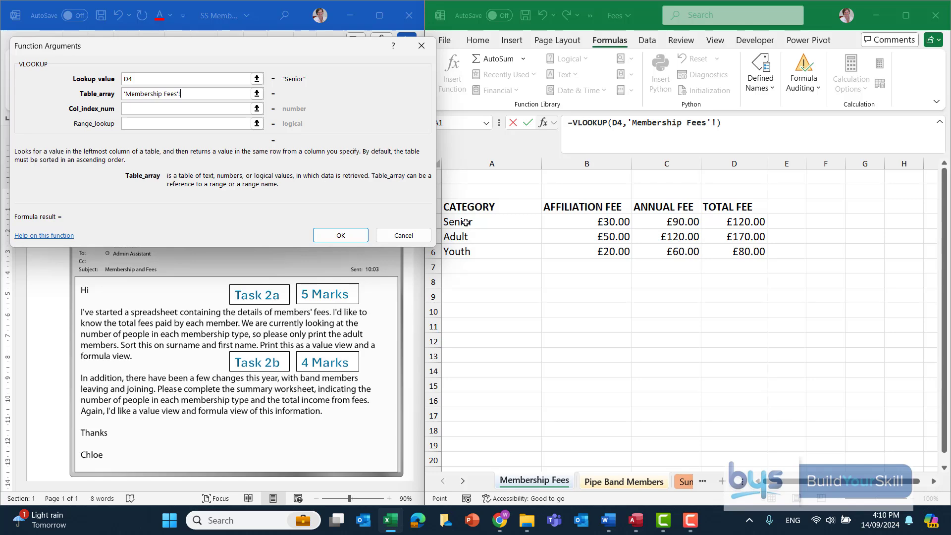
# Select A4:D6 on Membership Fees as the lookup table and lock it as $A$4:$D$6
pyautogui.moveTo(466, 222); pyautogui.dragTo(735, 254)
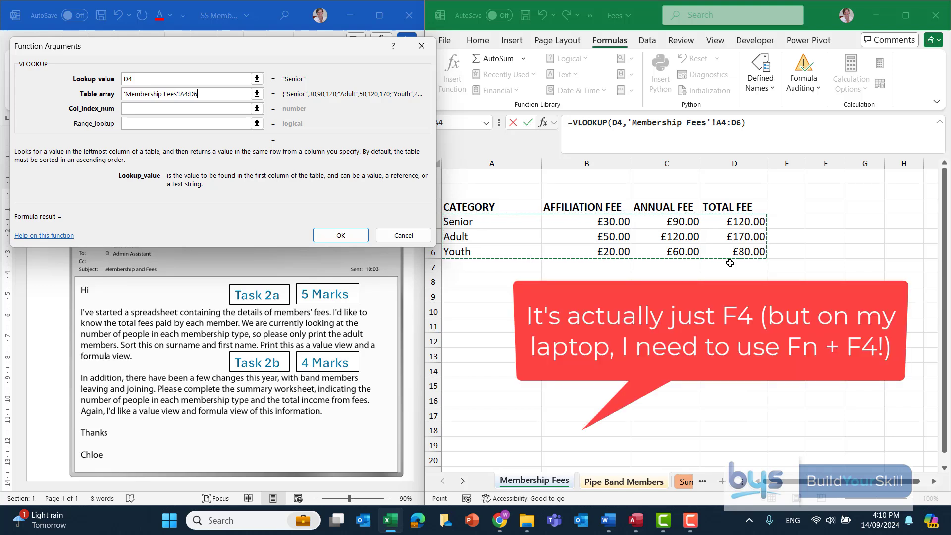
pyautogui.press('F4')
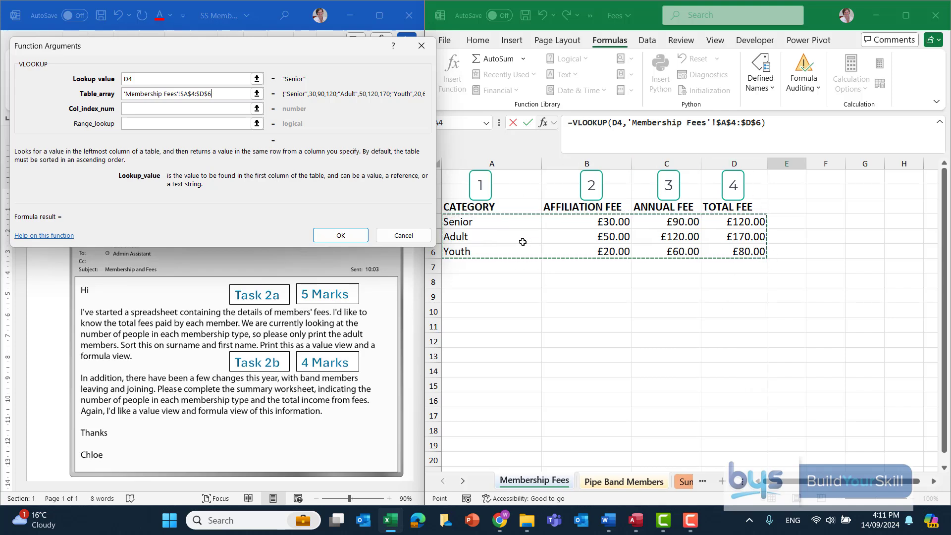
# Set column index 4 and range lookup False, so E4 returns 120
pyautogui.click(138, 111)
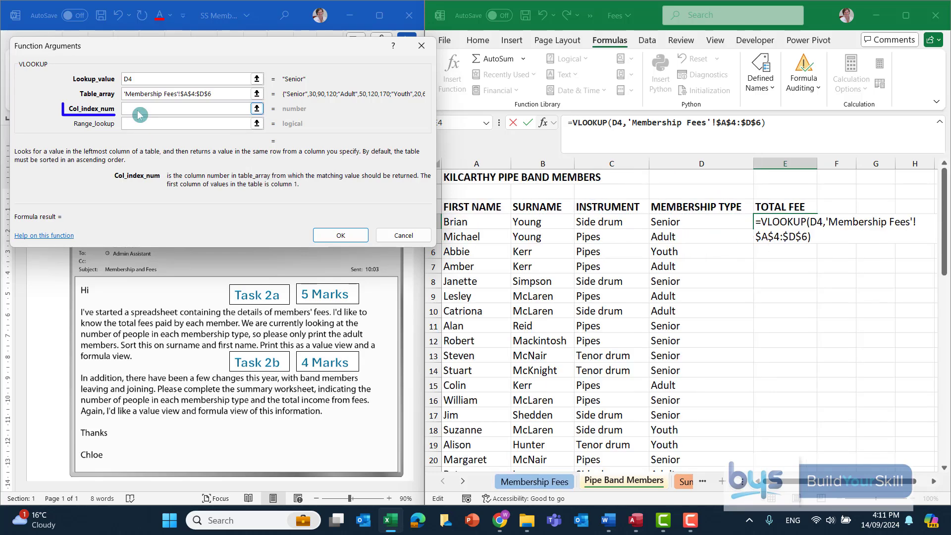
pyautogui.write('4')
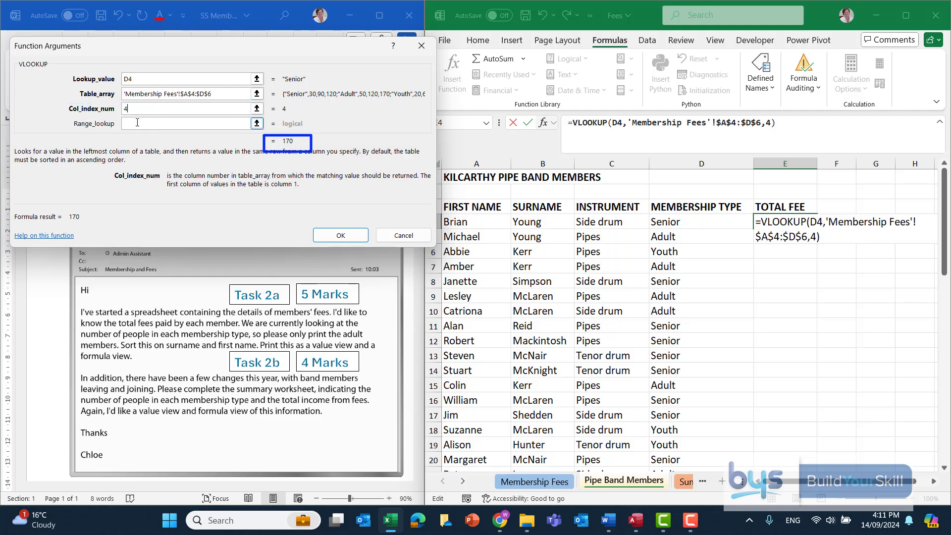
pyautogui.click(137, 122)
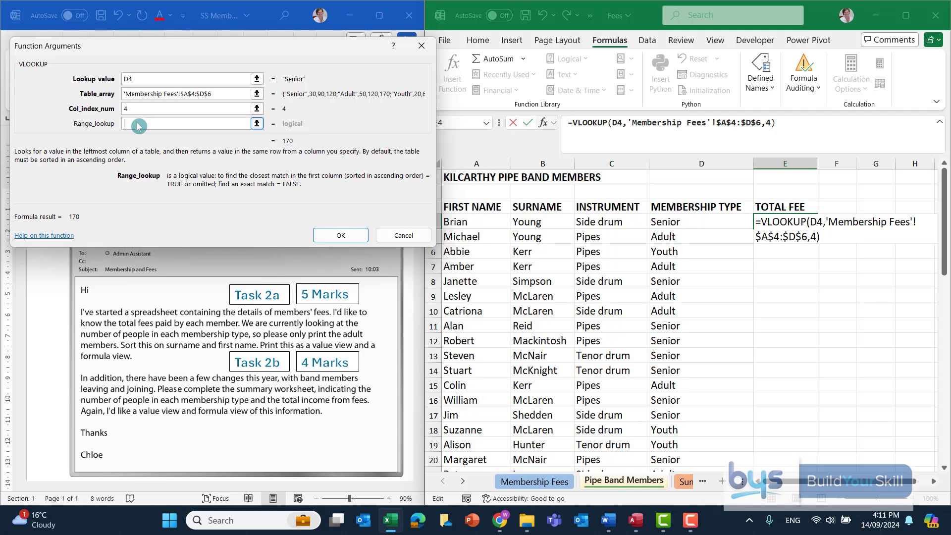
pyautogui.write('F')
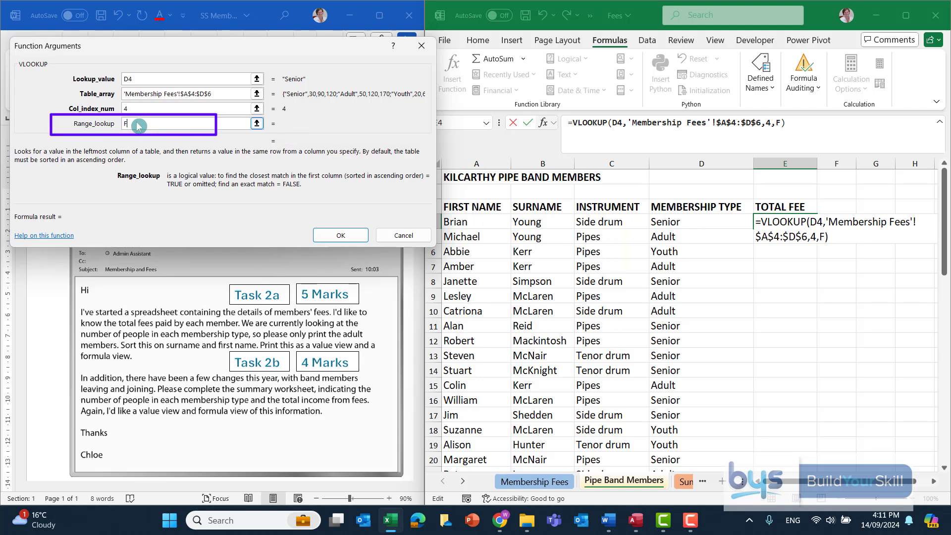
pyautogui.write('alse')
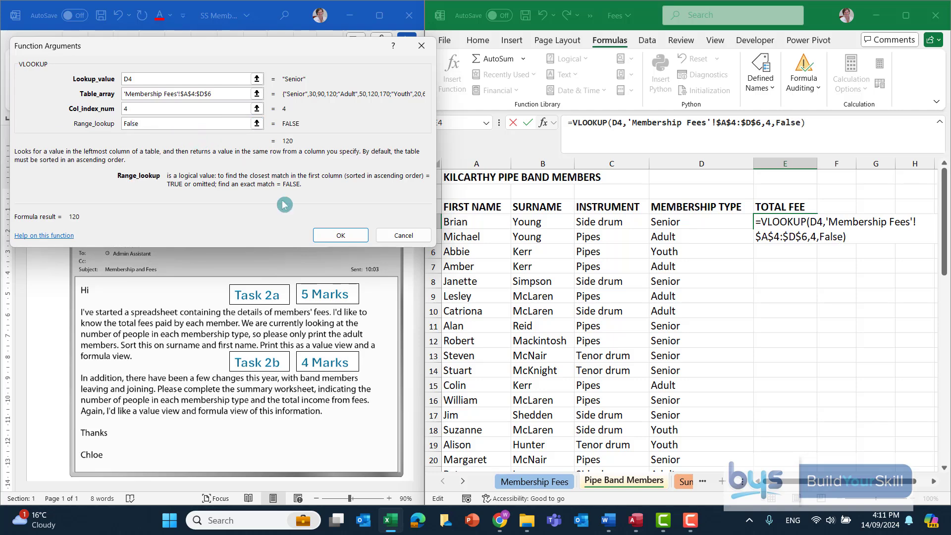
pyautogui.click(327, 238)
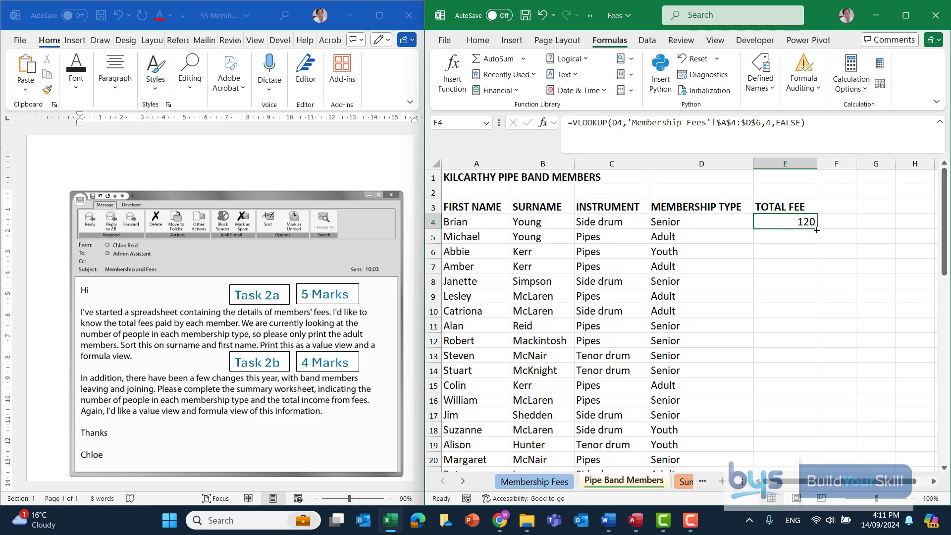
# Fill the VLOOKUP formula down all member rows of column E and maximize Excel
pyautogui.doubleClick(816, 230)
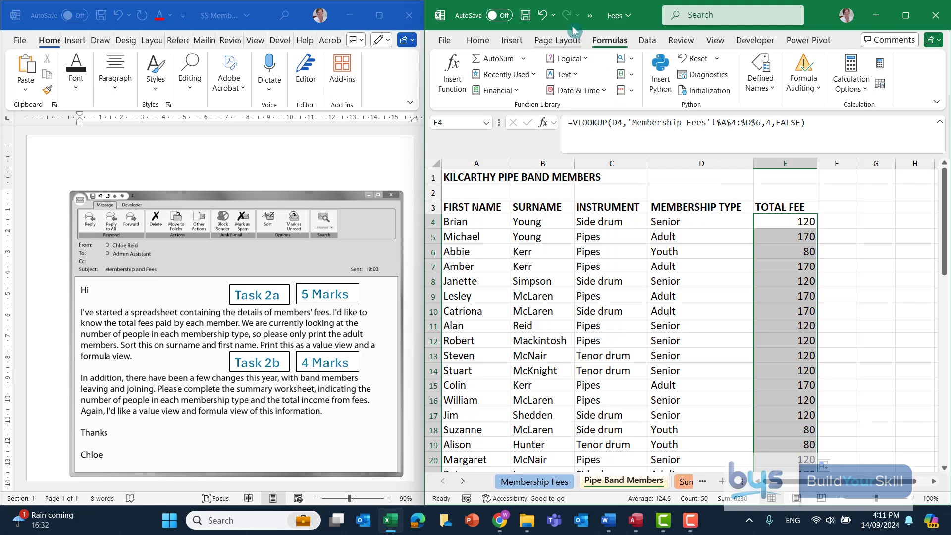
pyautogui.click(477, 42)
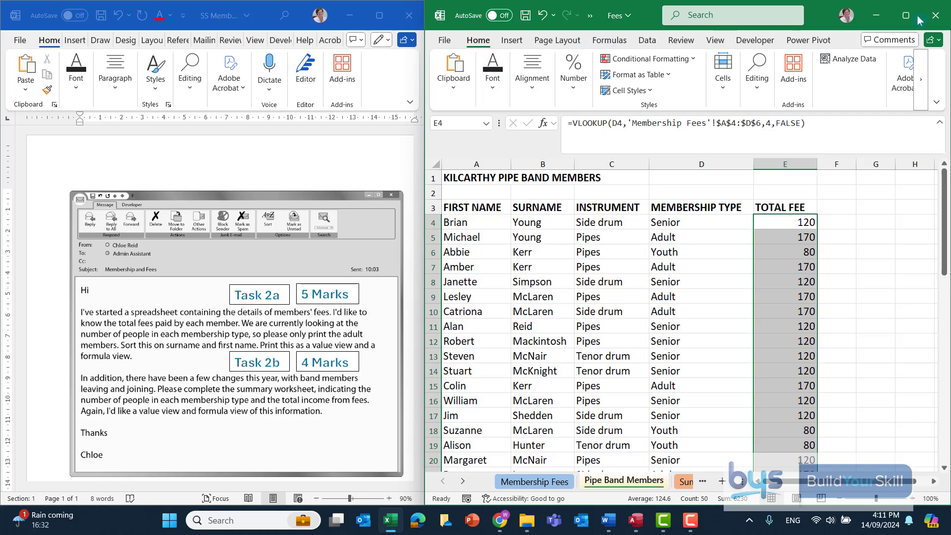
pyautogui.click(911, 15)
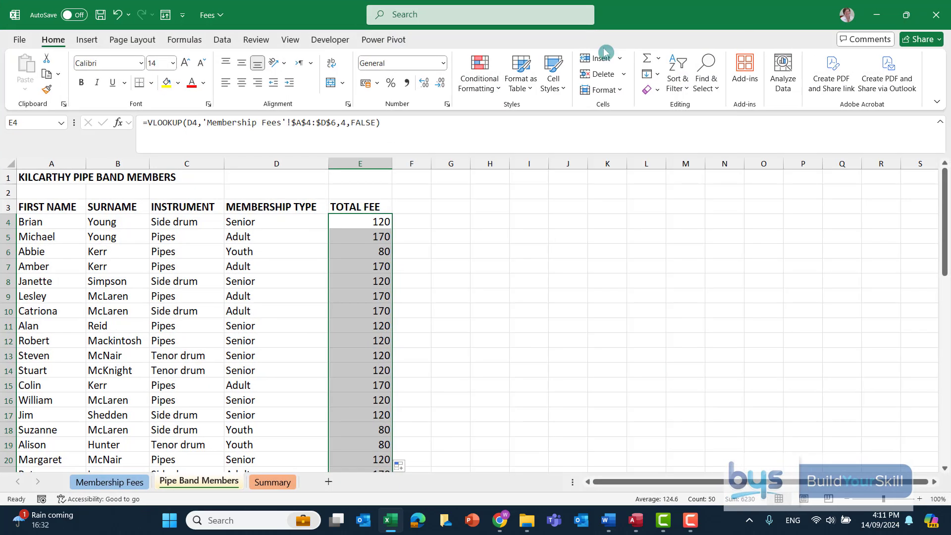
# Format TOTAL FEE as currency with no decimals, then snap Excel beside the Word instructions
pyautogui.click(447, 68)
pyautogui.click(418, 143)
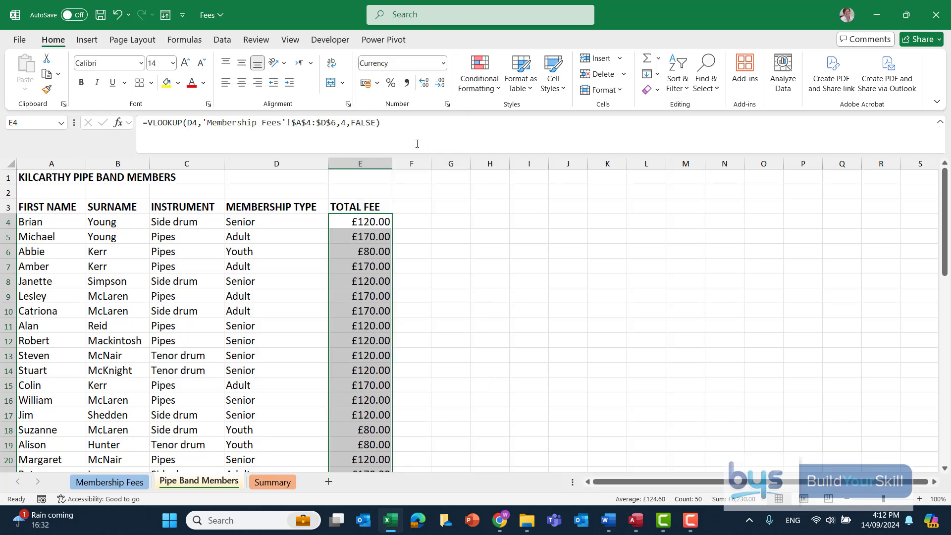
pyautogui.click(440, 83)
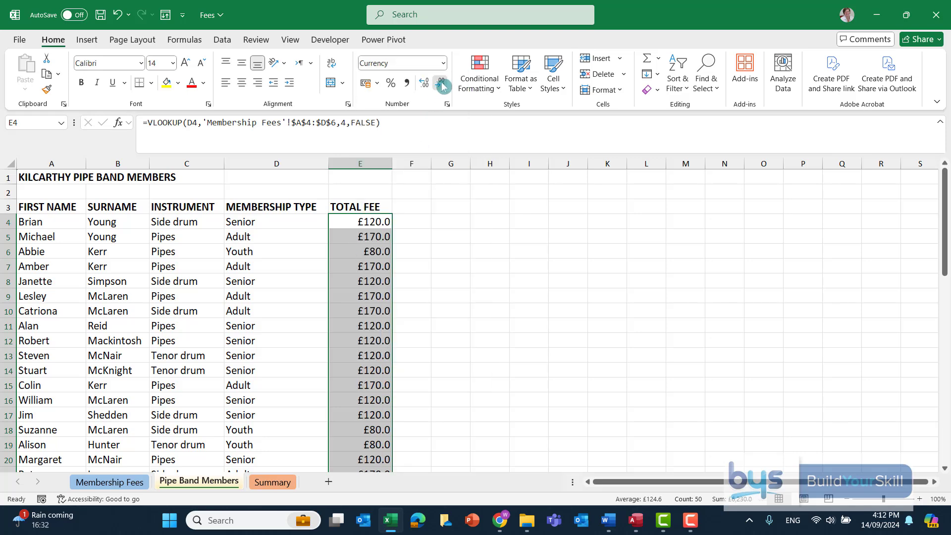
pyautogui.click(441, 84)
pyautogui.click(907, 15)
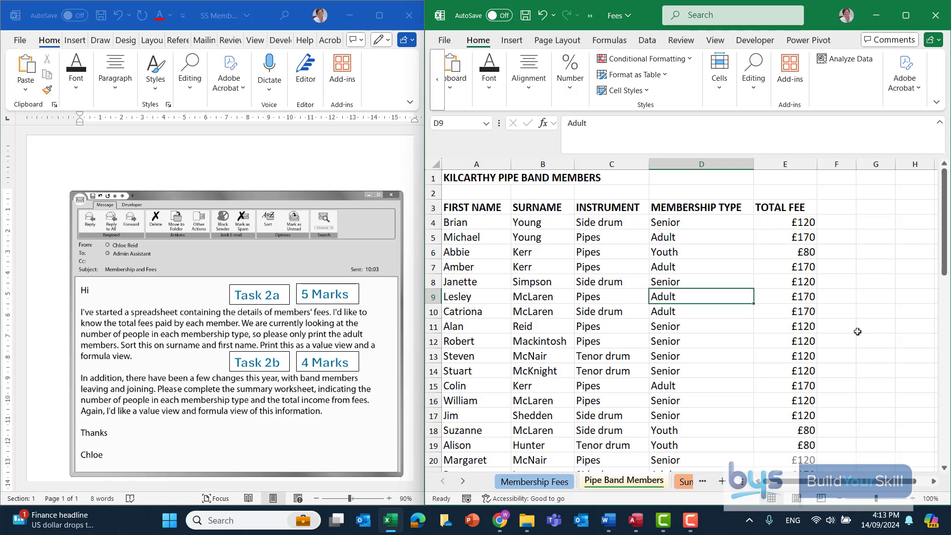
# Turn on filters and show only Adult under MEMBERSHIP TYPE, leaving 15 members
pyautogui.click(753, 89)
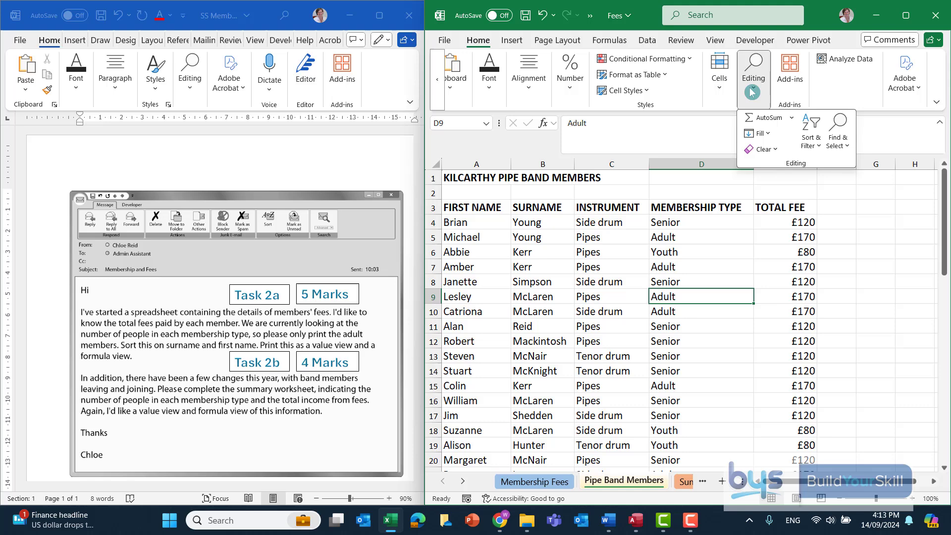
pyautogui.click(822, 147)
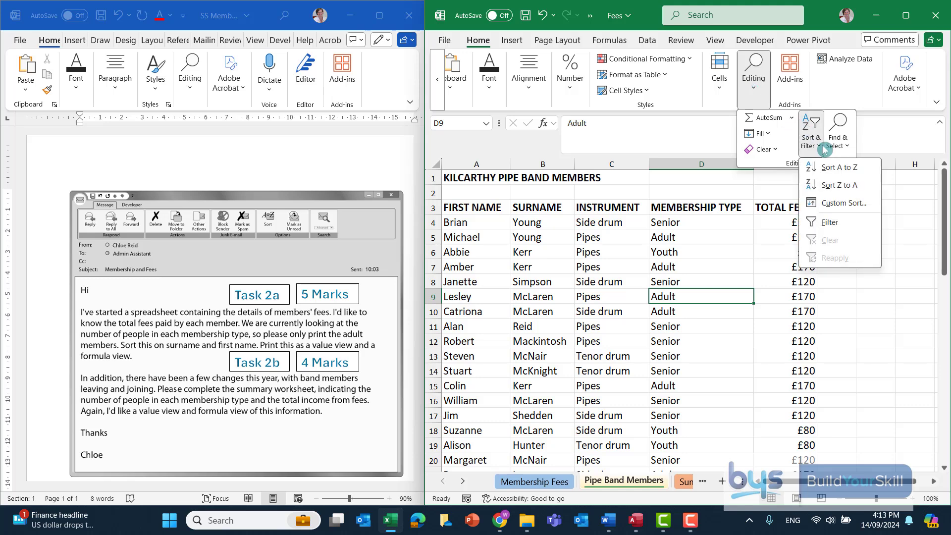
pyautogui.click(827, 223)
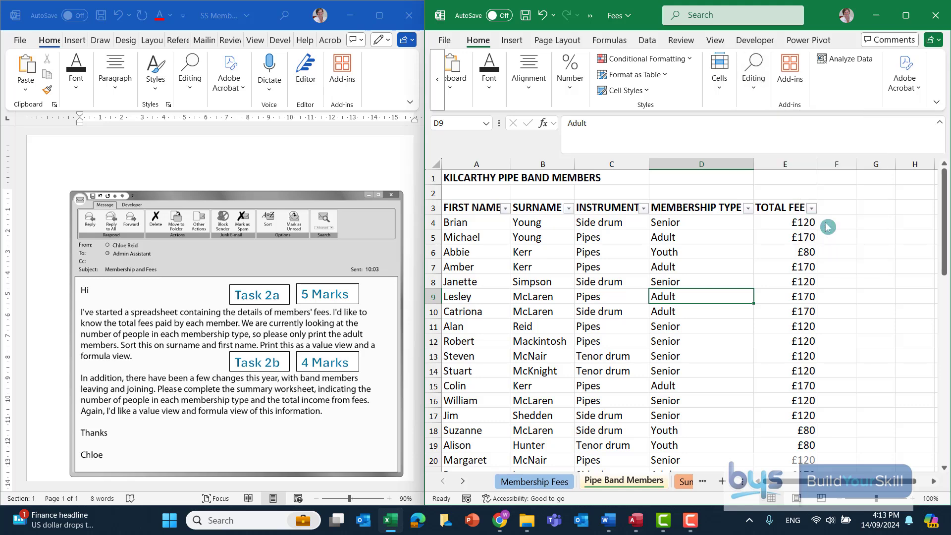
pyautogui.click(747, 208)
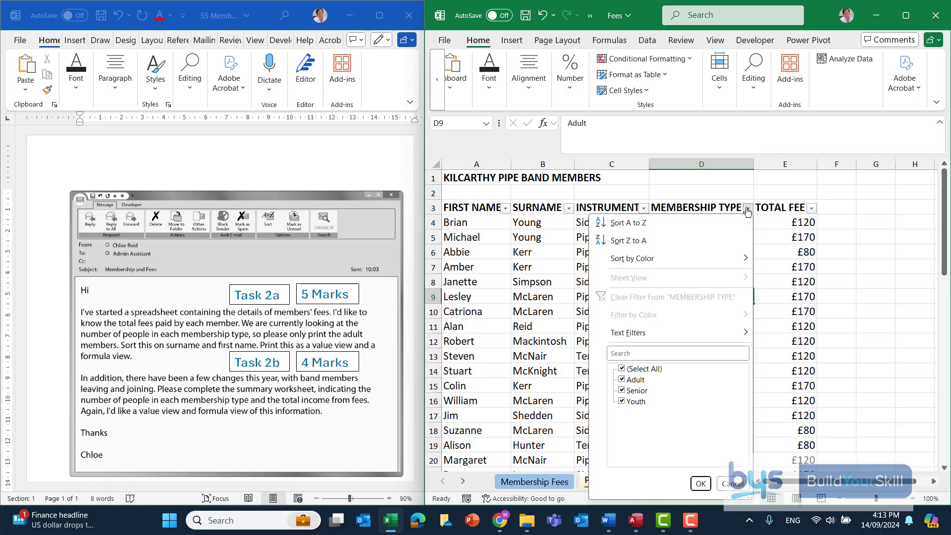
pyautogui.click(621, 369)
pyautogui.click(623, 380)
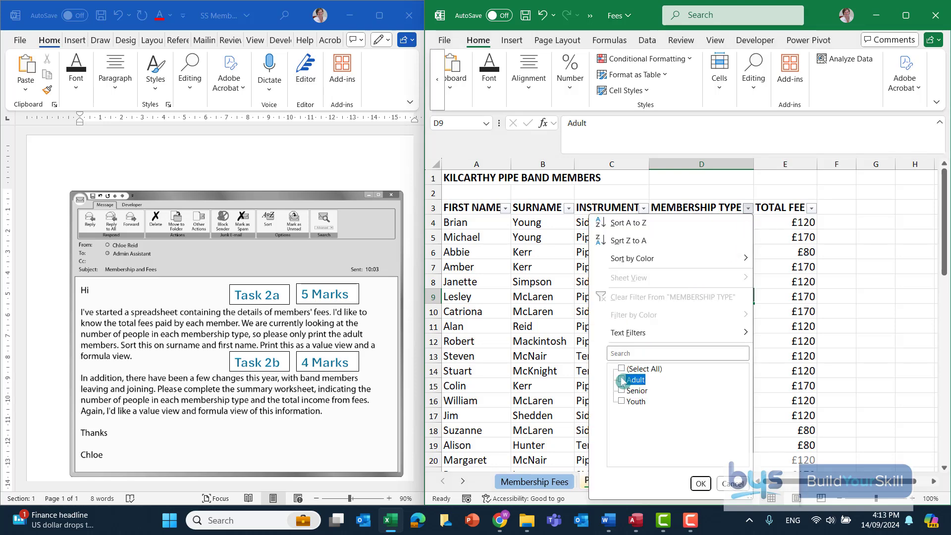
pyautogui.click(700, 484)
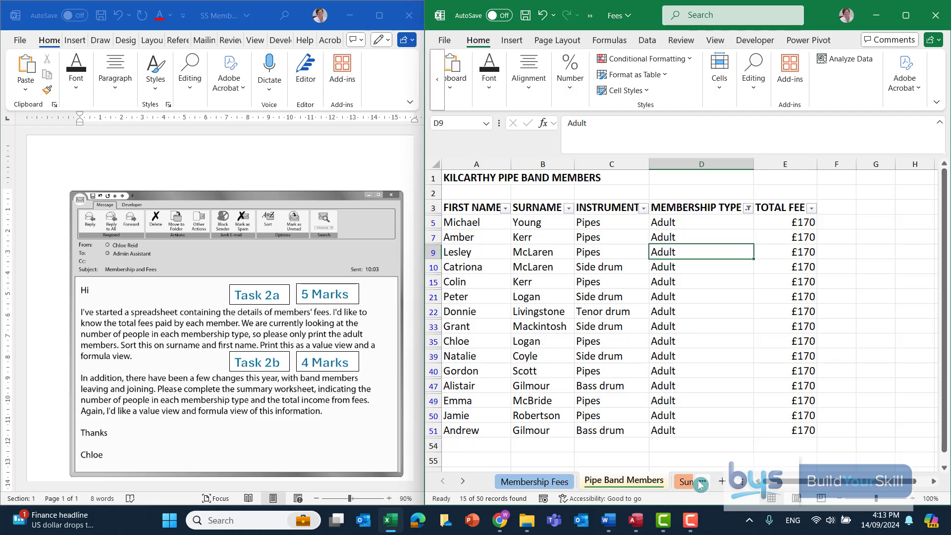
# Custom-sort the Adult rows by SURNAME, then by FIRST NAME
pyautogui.click(754, 85)
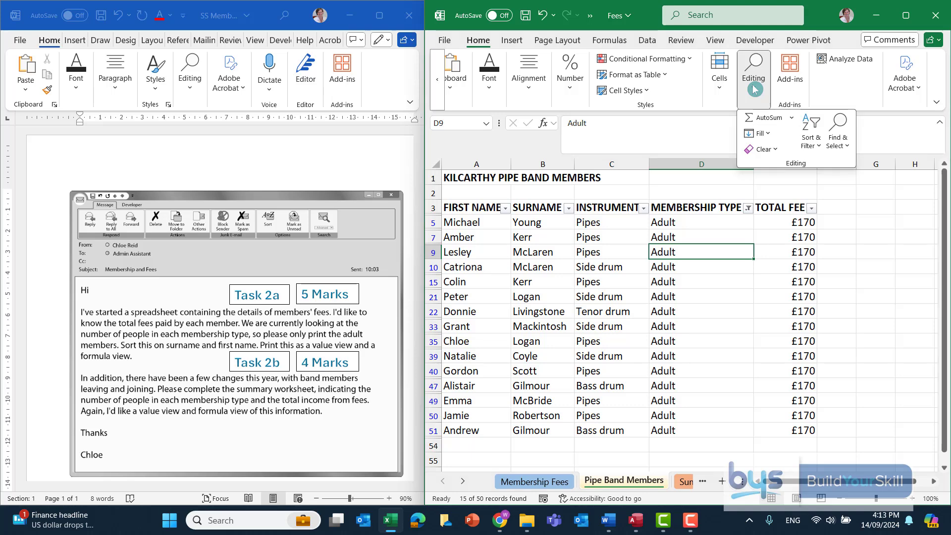
pyautogui.click(818, 144)
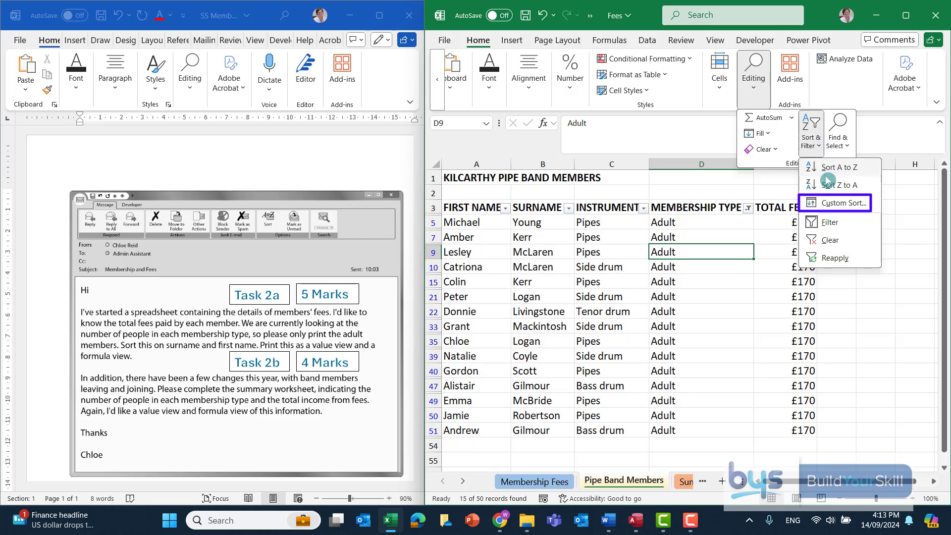
pyautogui.click(833, 203)
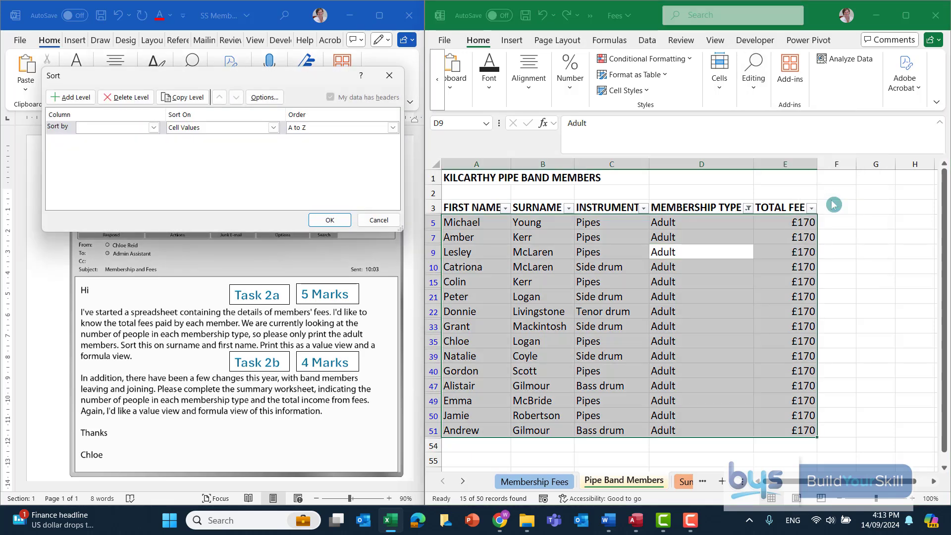
pyautogui.click(153, 128)
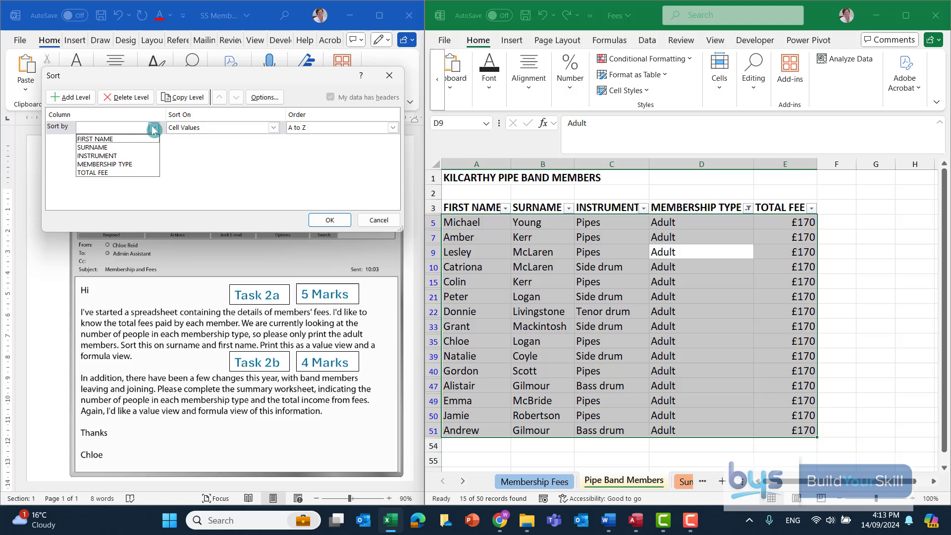
pyautogui.click(106, 148)
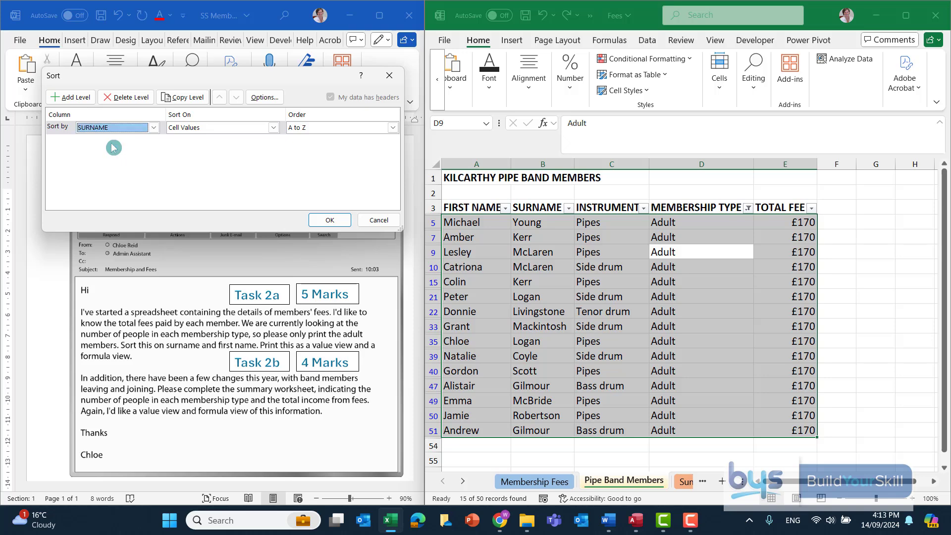
pyautogui.click(70, 97)
pyautogui.click(153, 141)
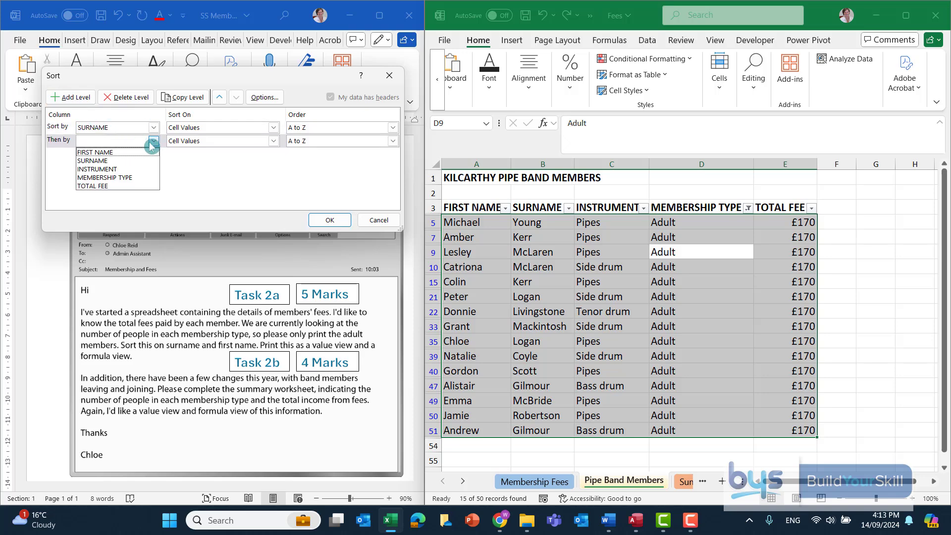
pyautogui.click(110, 153)
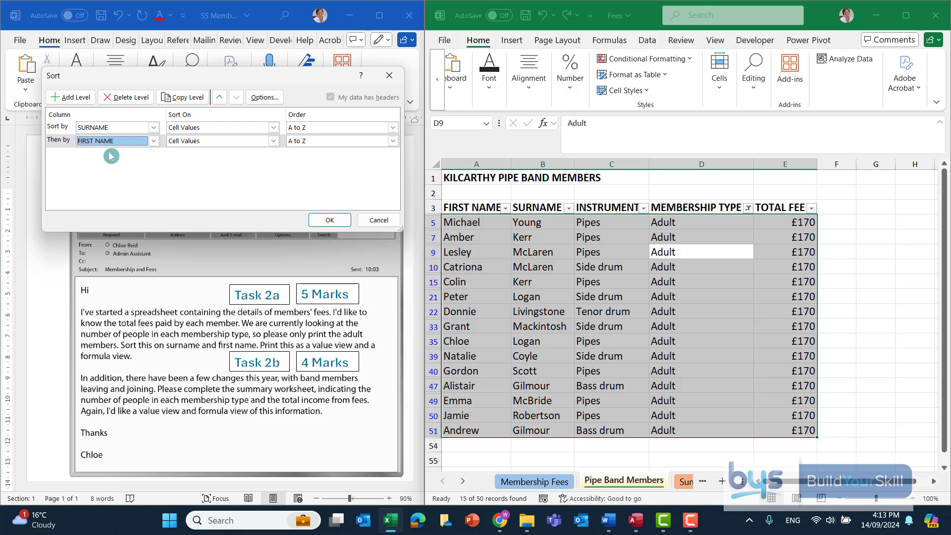
pyautogui.click(336, 221)
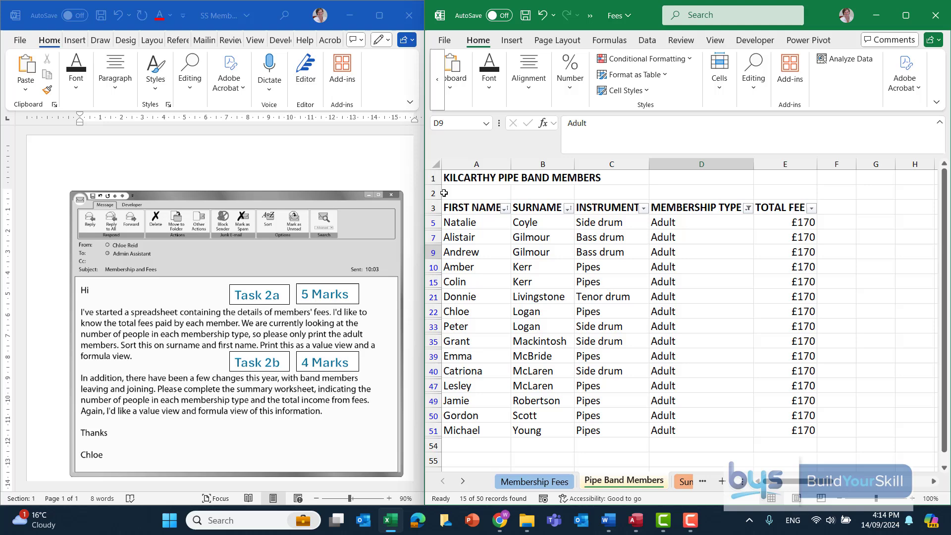
# Display formulas, narrow column D and widen column E to show each full VLOOKUP
pyautogui.hotkey('ctrl', 'z')
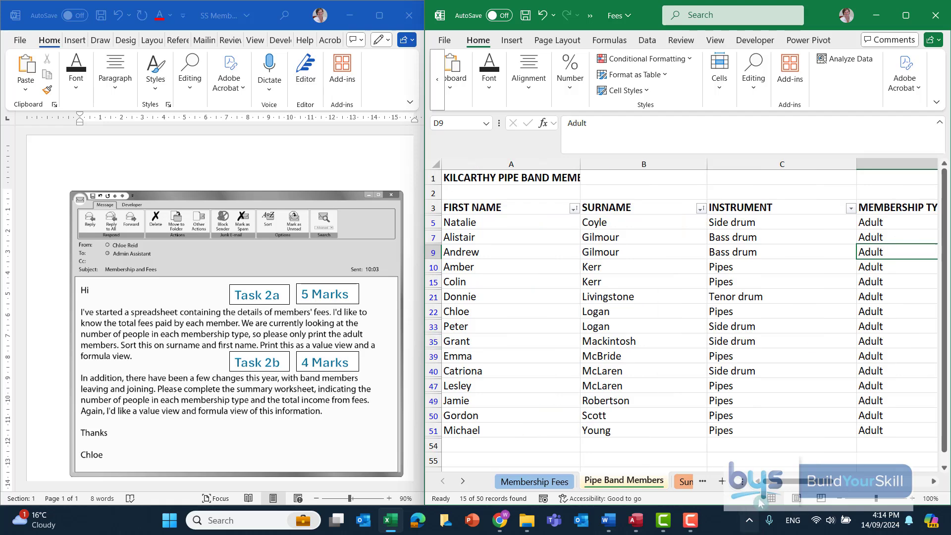
pyautogui.moveTo(793, 482); pyautogui.dragTo(862, 483)
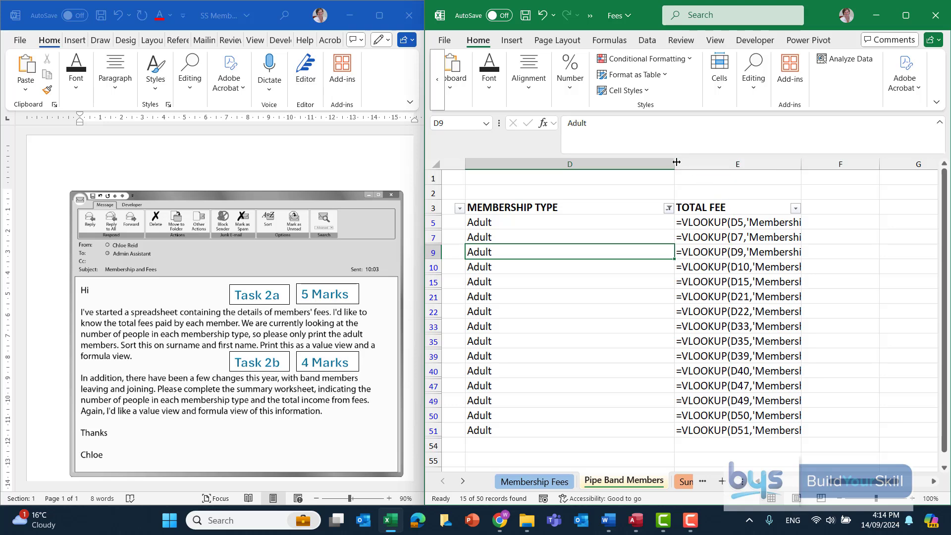
pyautogui.moveTo(674, 165); pyautogui.dragTo(572, 166)
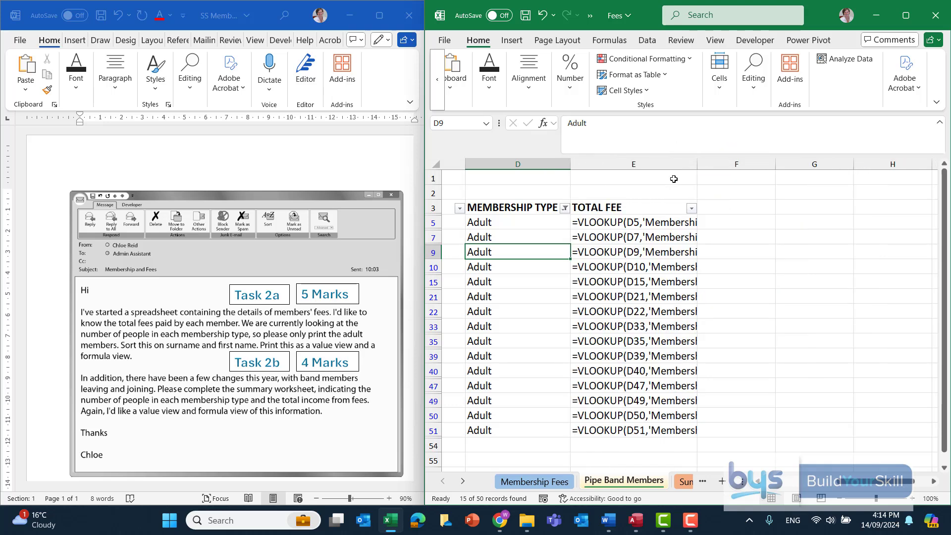
pyautogui.moveTo(697, 165); pyautogui.dragTo(899, 186)
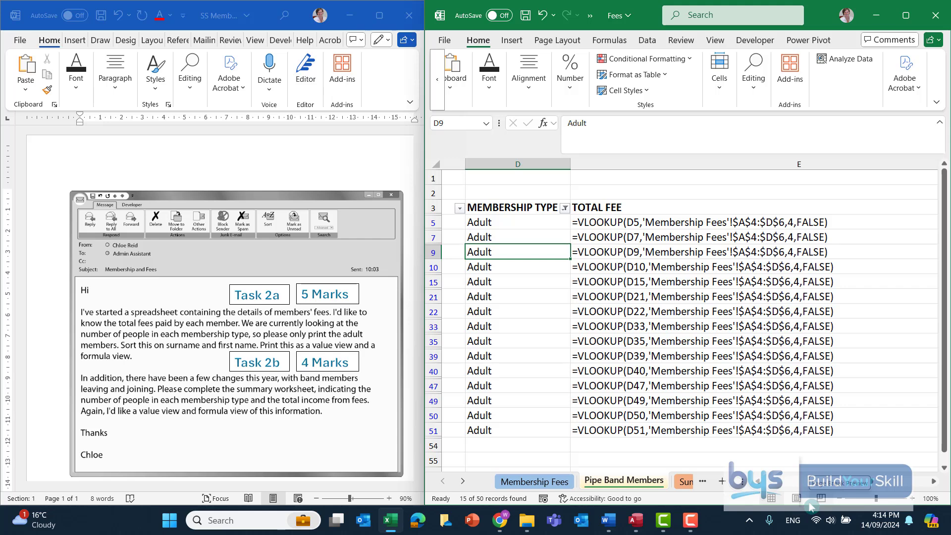
# View the Summary sheet, glance back at Pipe Band Members, then return to Summary
pyautogui.click(685, 482)
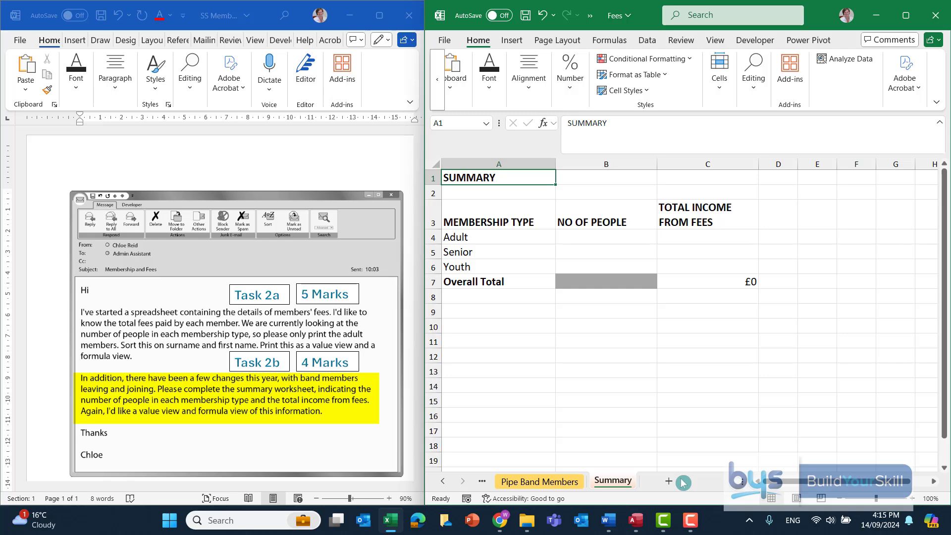
pyautogui.click(524, 487)
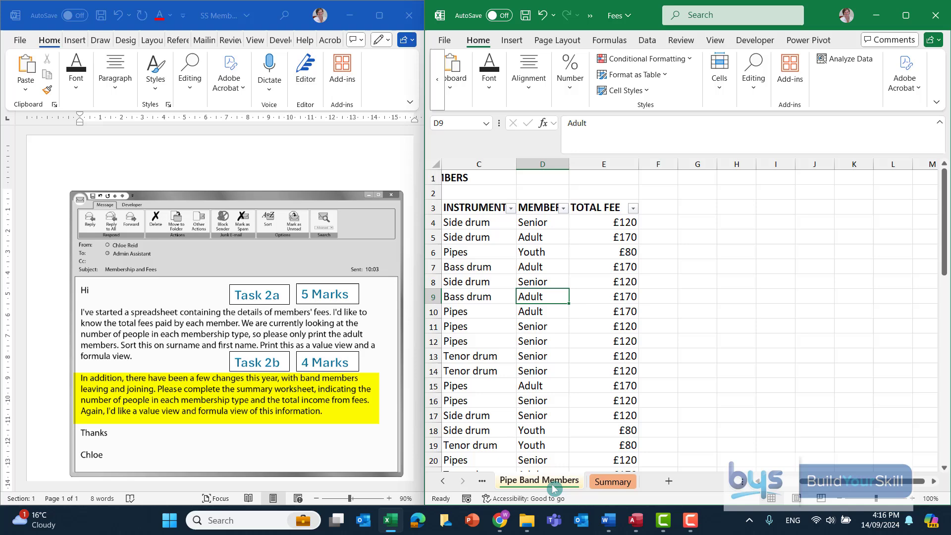
pyautogui.click(604, 482)
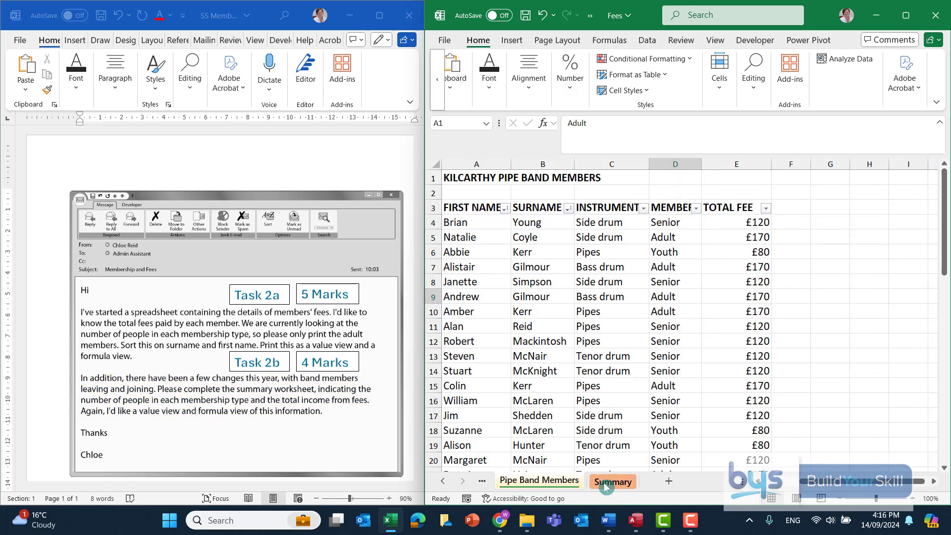
# Maximize Excel and begin typing =COUNTIF( in Summary cell B4 for the Adult count
pyautogui.click(906, 16)
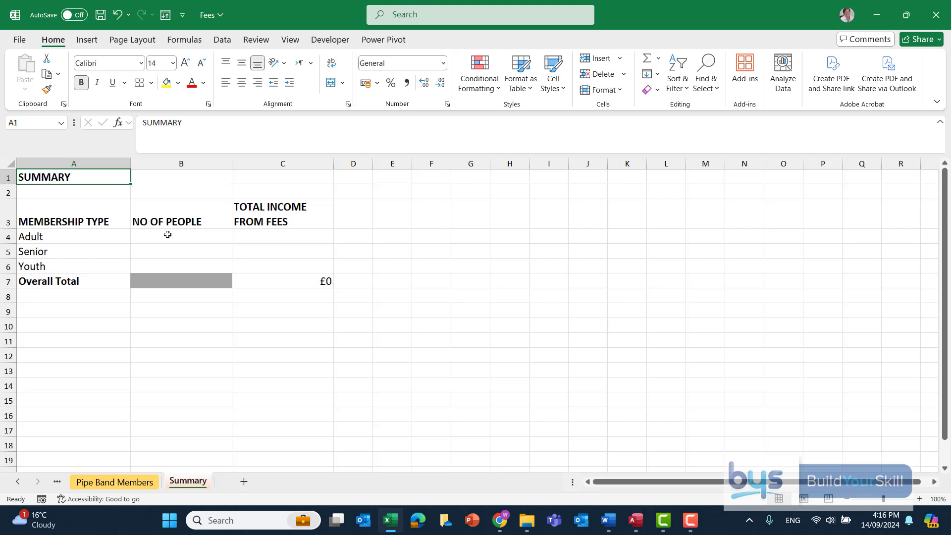
pyautogui.click(168, 235)
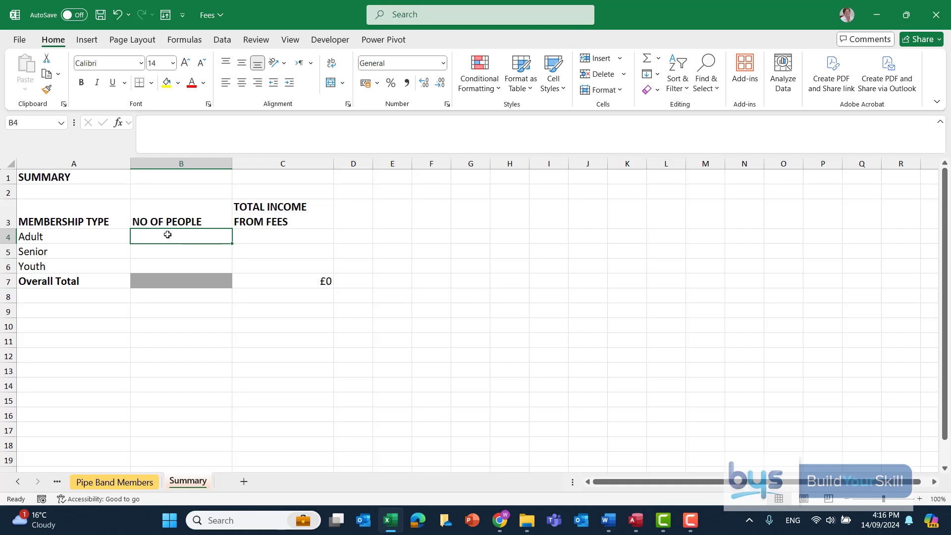
pyautogui.write('=')
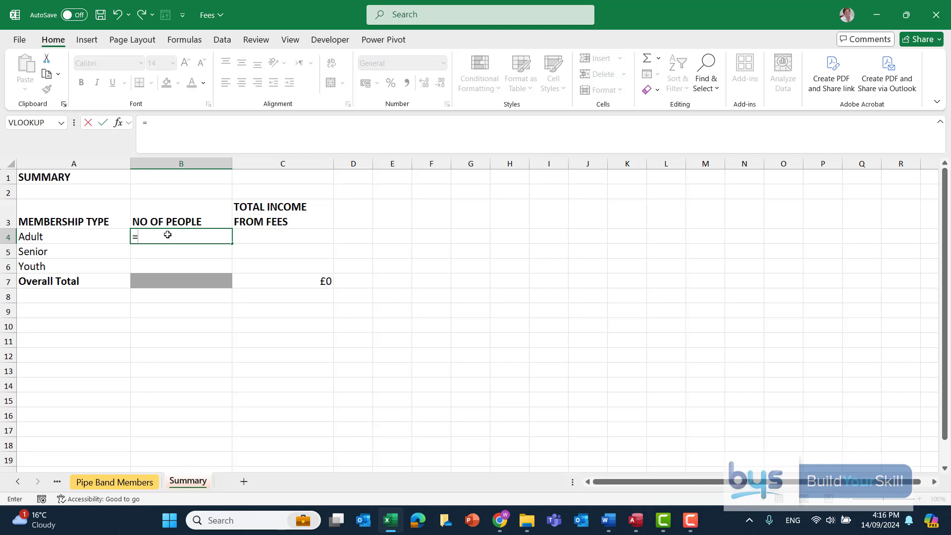
pyautogui.write('COUNTIF(')
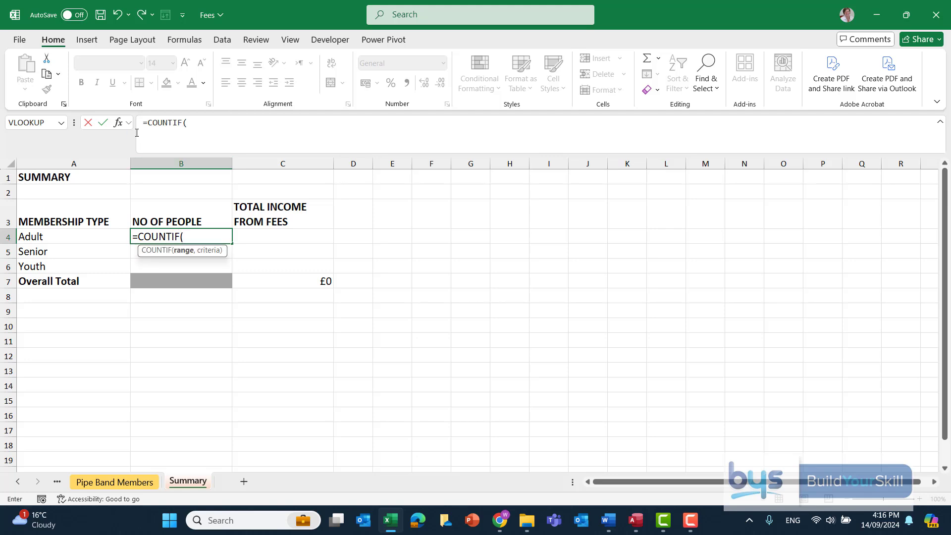
# Build the COUNTIF over 'Pipe Band Members'!$D$4:$D$53 with criteria A4, giving 15 Adults
pyautogui.click(119, 125)
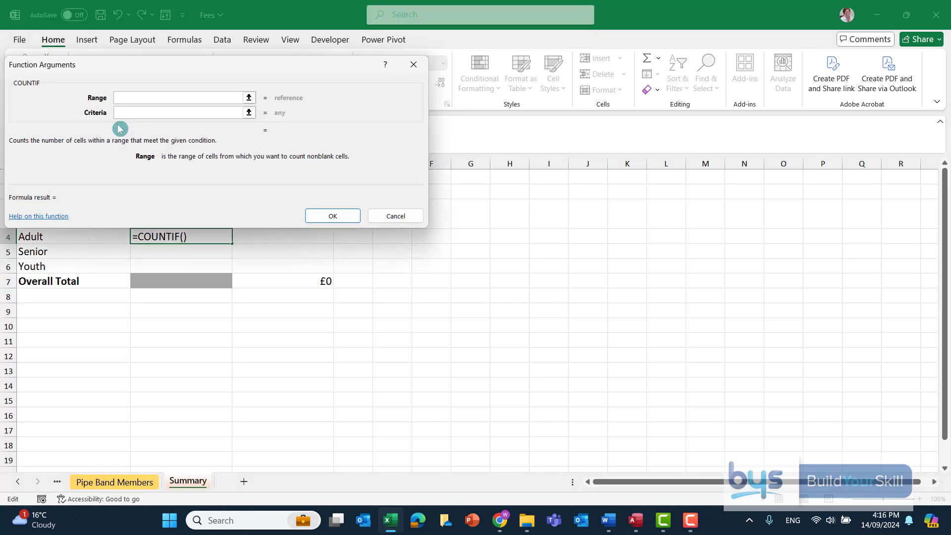
pyautogui.moveTo(196, 74); pyautogui.dragTo(560, 191)
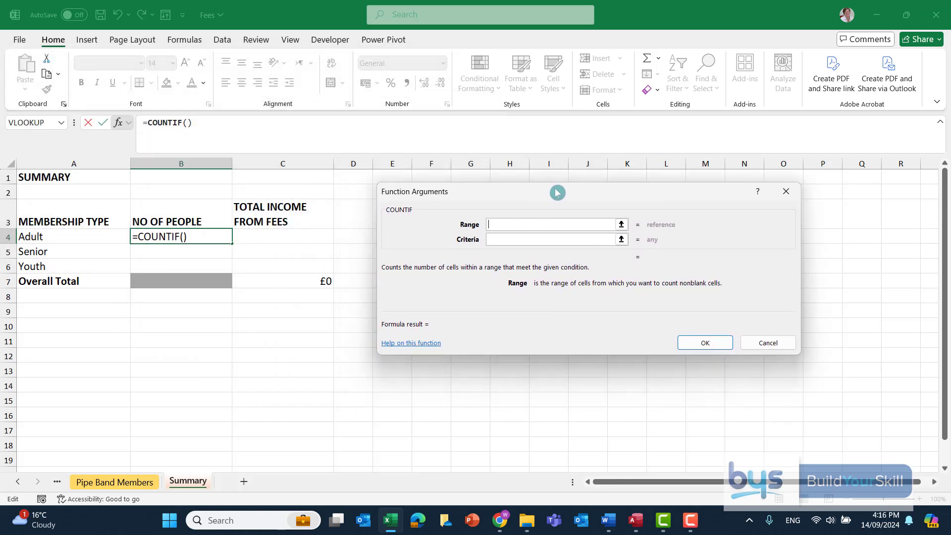
pyautogui.click(514, 224)
pyautogui.click(129, 488)
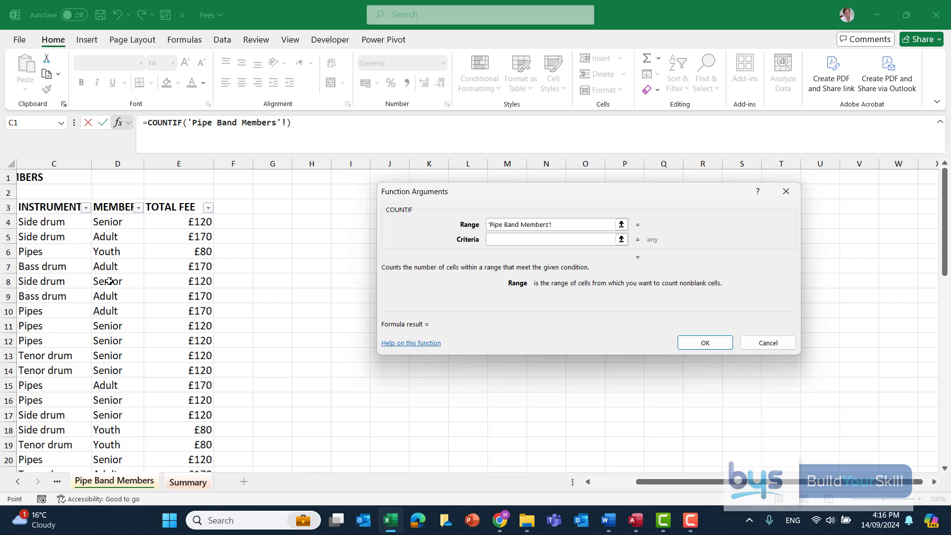
pyautogui.moveTo(113, 222); pyautogui.dragTo(141, 446)
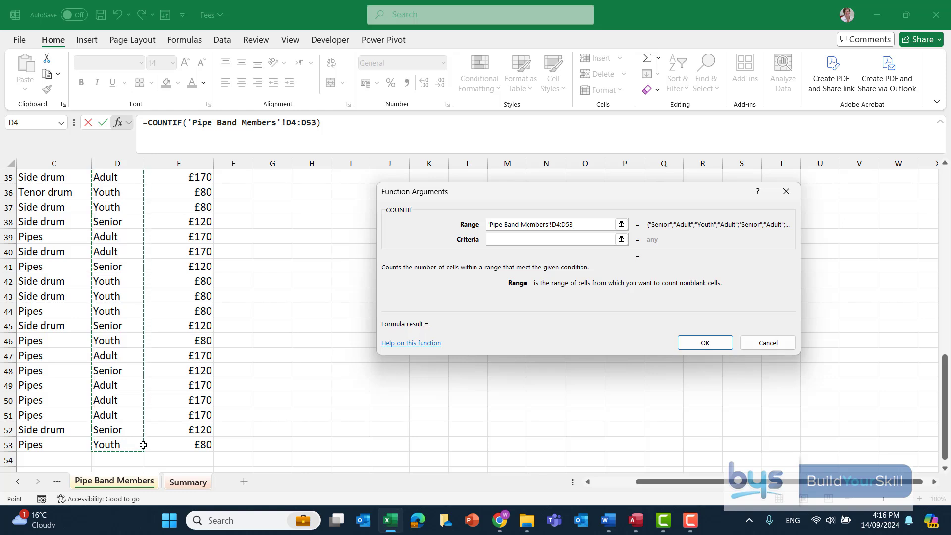
pyautogui.press('F4')
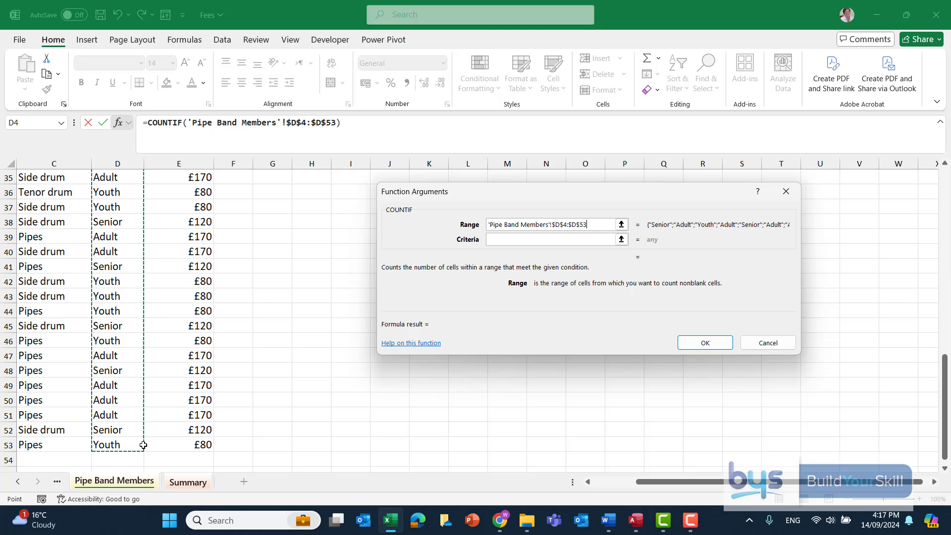
pyautogui.click(508, 240)
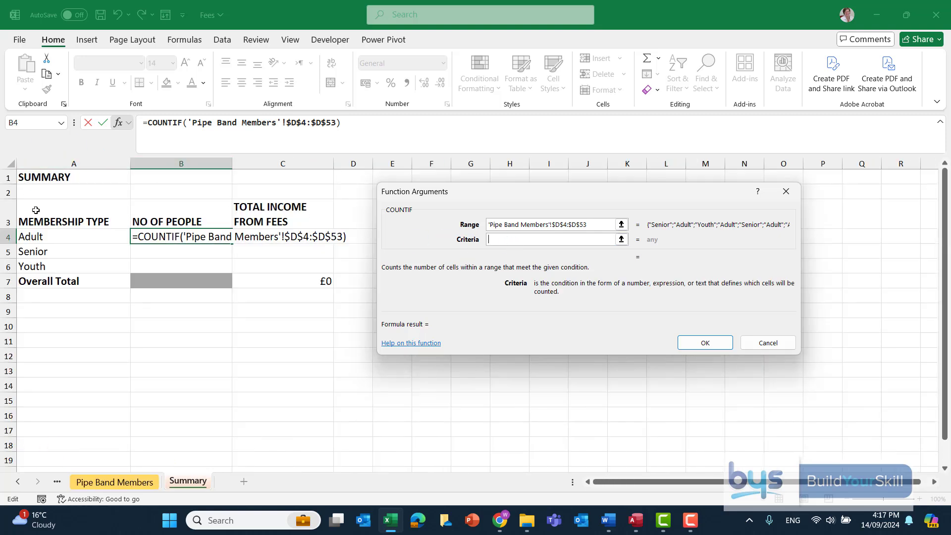
pyautogui.click(39, 237)
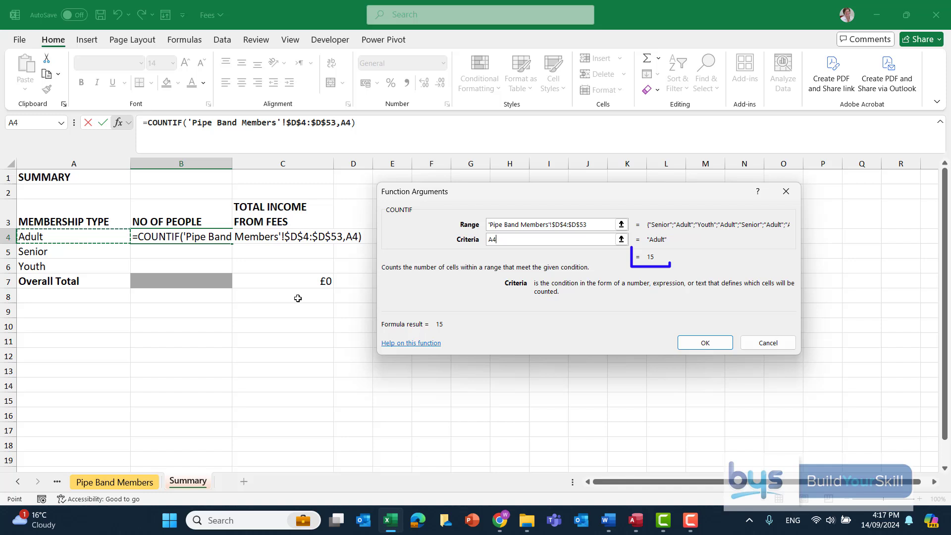
pyautogui.click(698, 342)
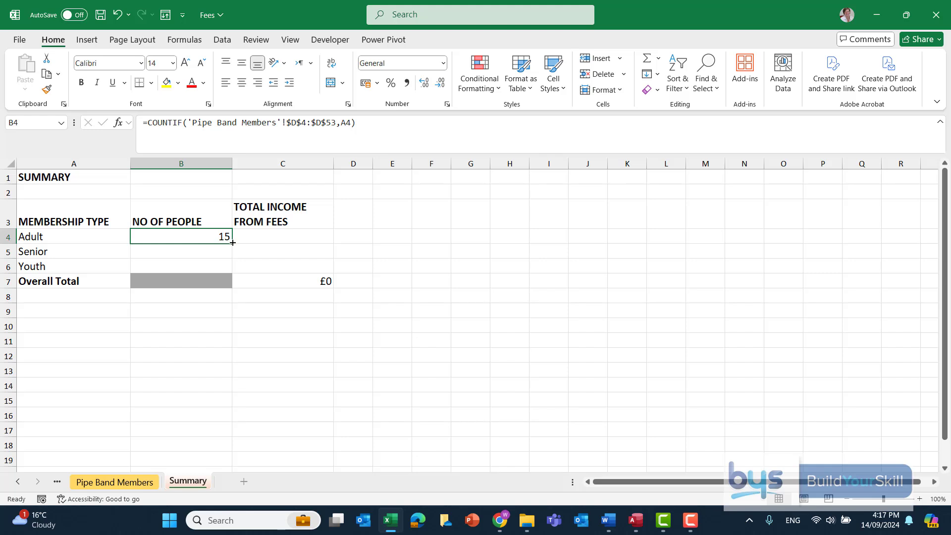
# Fill the counts down to Senior (22) and Youth (13), then start =SUMIF( in C4
pyautogui.moveTo(232, 244); pyautogui.dragTo(232, 274)
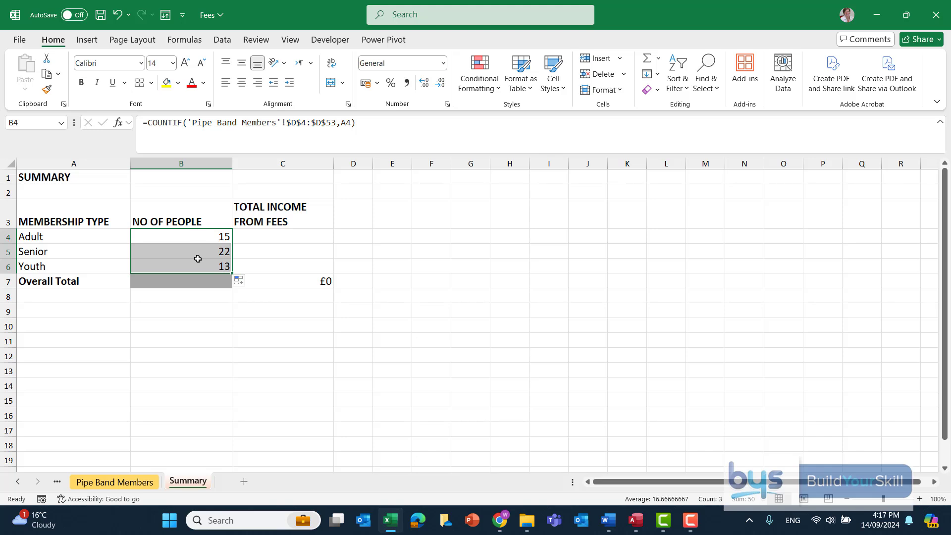
pyautogui.click(288, 237)
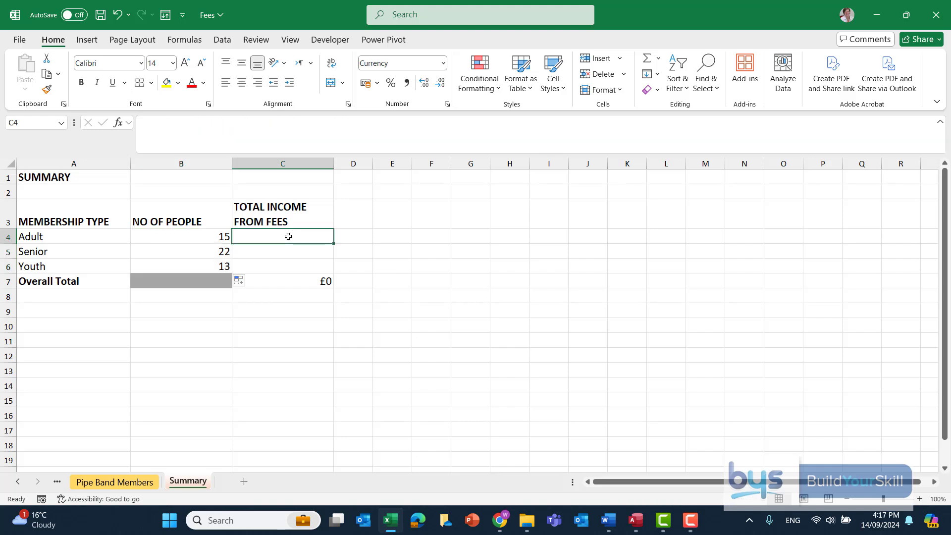
pyautogui.write('=SY')
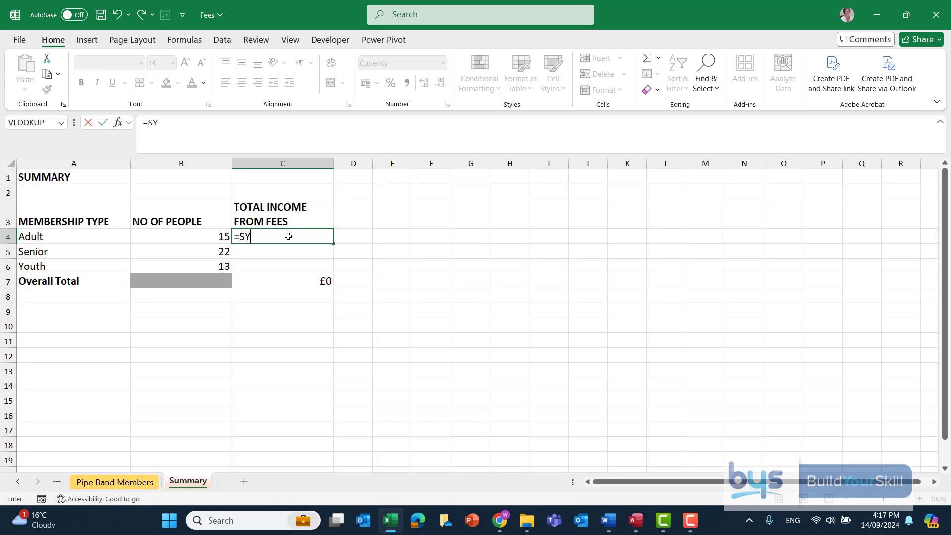
pyautogui.press('BackSpace')
pyautogui.write('UMIF(')
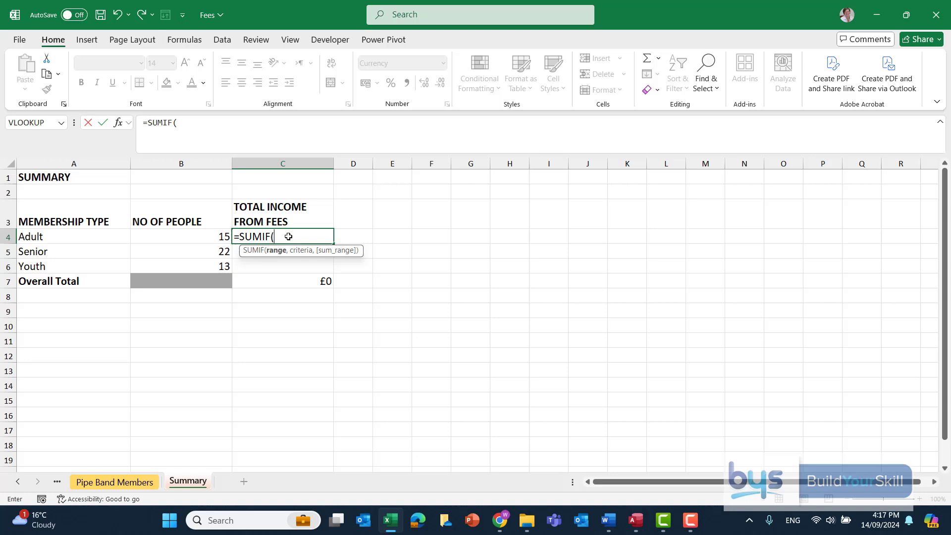
pyautogui.click(120, 123)
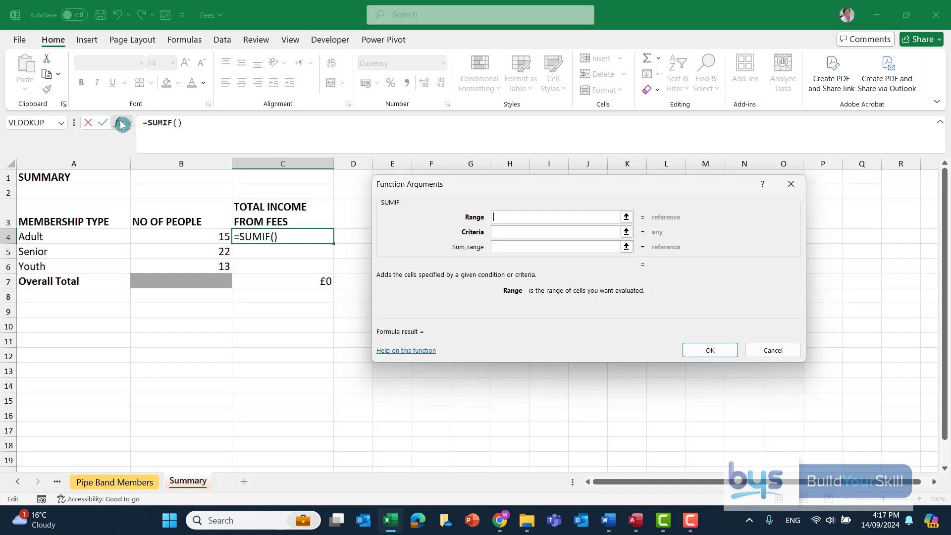
# Set the SUMIF range to 'Pipe Band Members'!$D$4:$D$53 and the criteria to A4
pyautogui.click(129, 486)
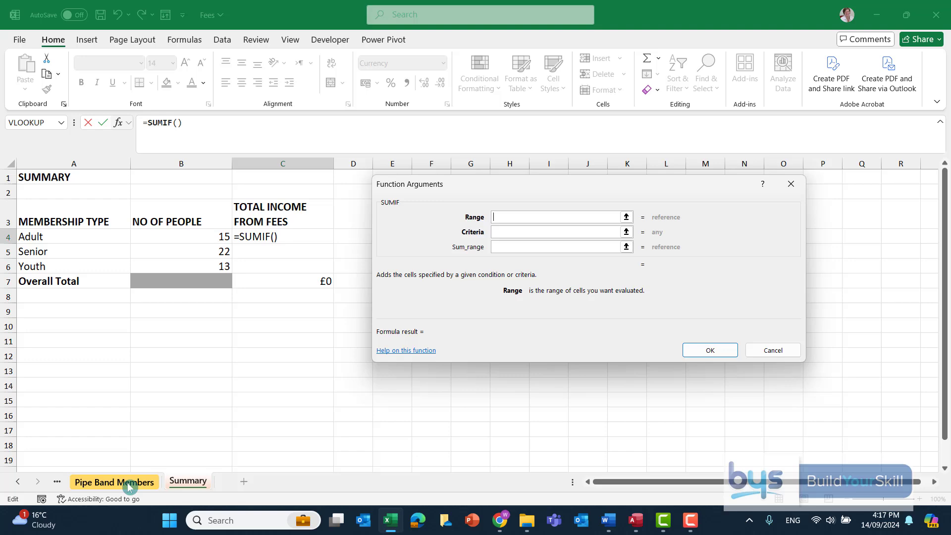
pyautogui.scroll(10, 94, 263)
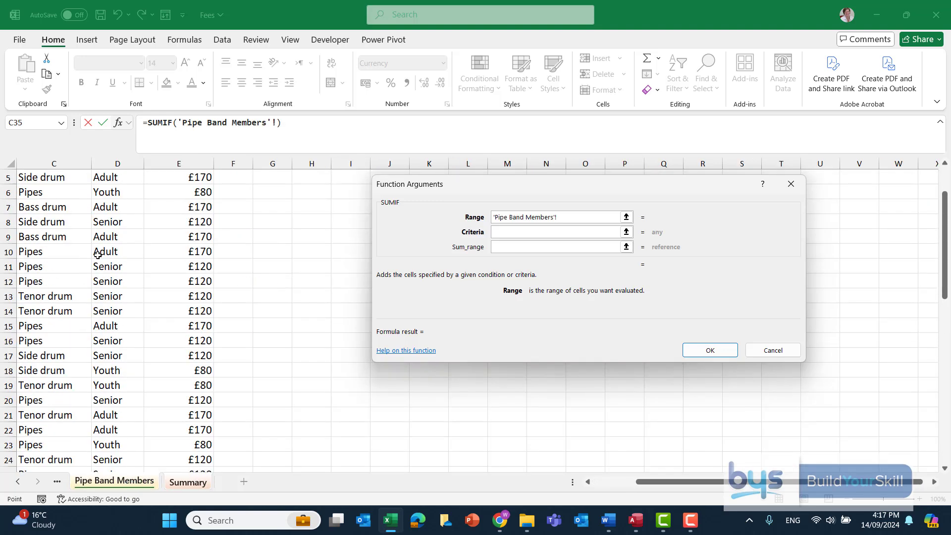
pyautogui.scroll(2, 97, 254)
pyautogui.moveTo(104, 222); pyautogui.dragTo(130, 446)
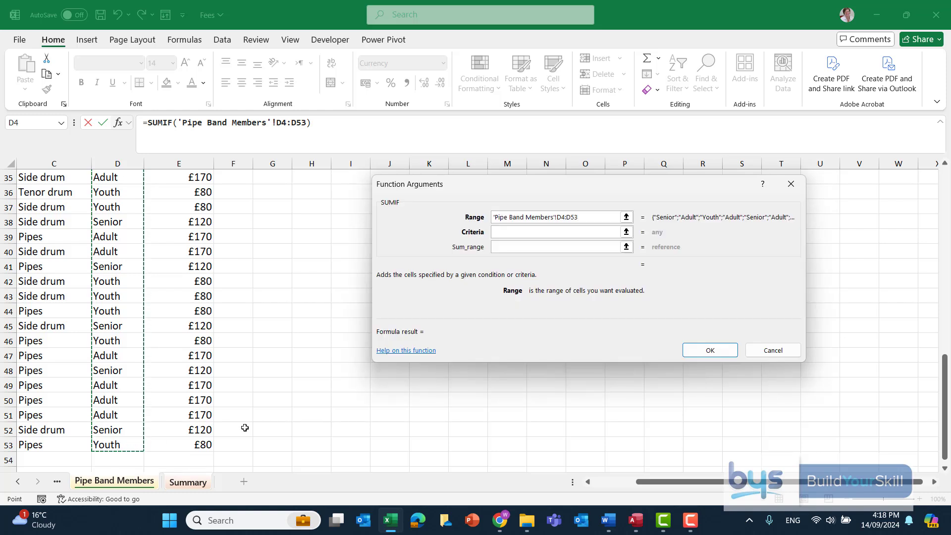
pyautogui.press('F4')
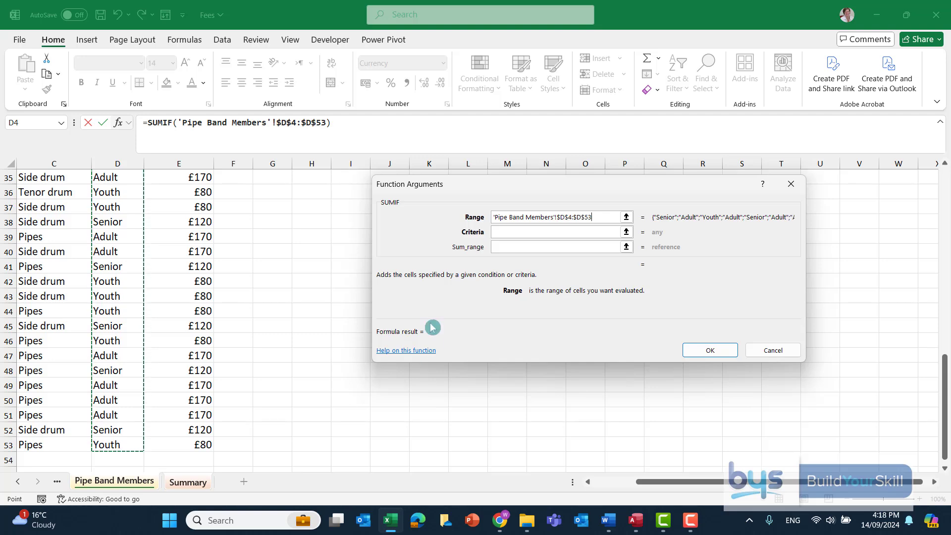
pyautogui.click(506, 237)
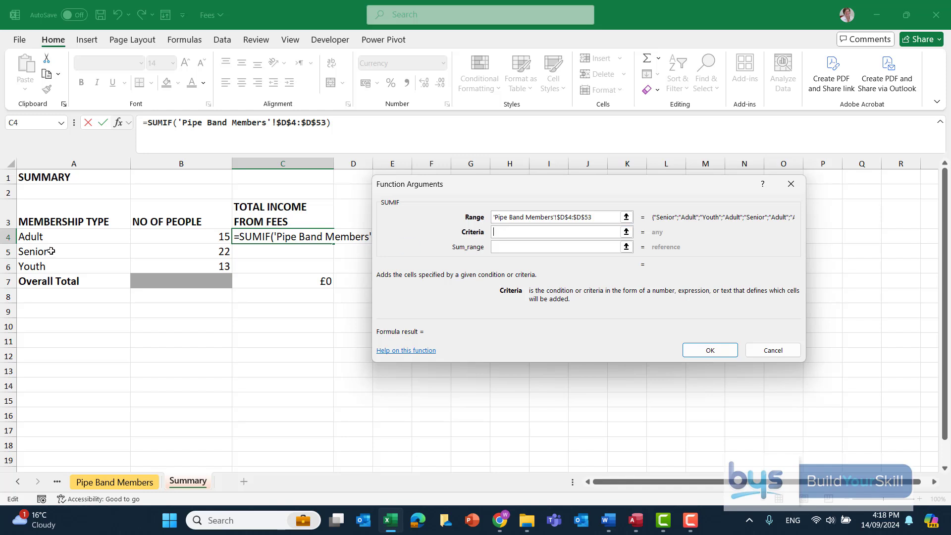
pyautogui.click(45, 237)
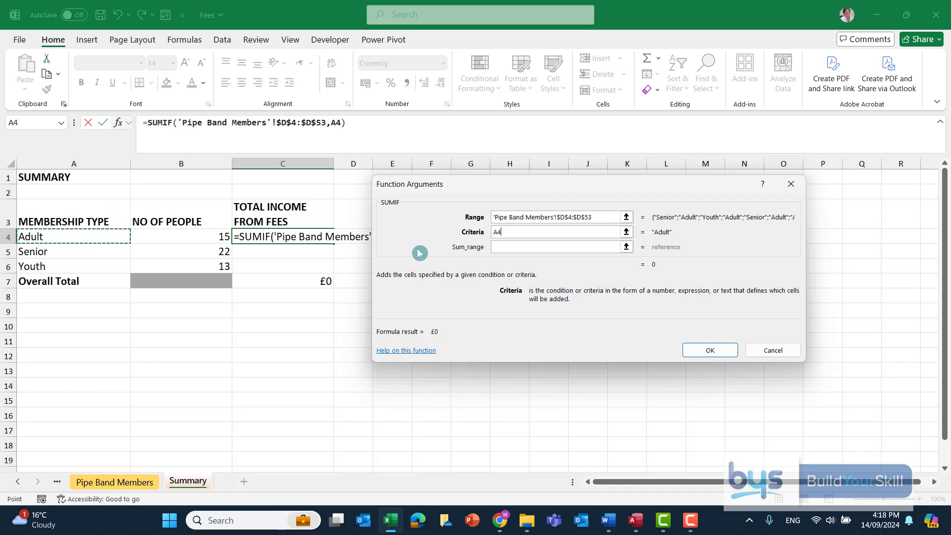
# Set the sum range to the fees in $E$4:$E$53 and confirm, giving £2,550 Adult income
pyautogui.click(506, 248)
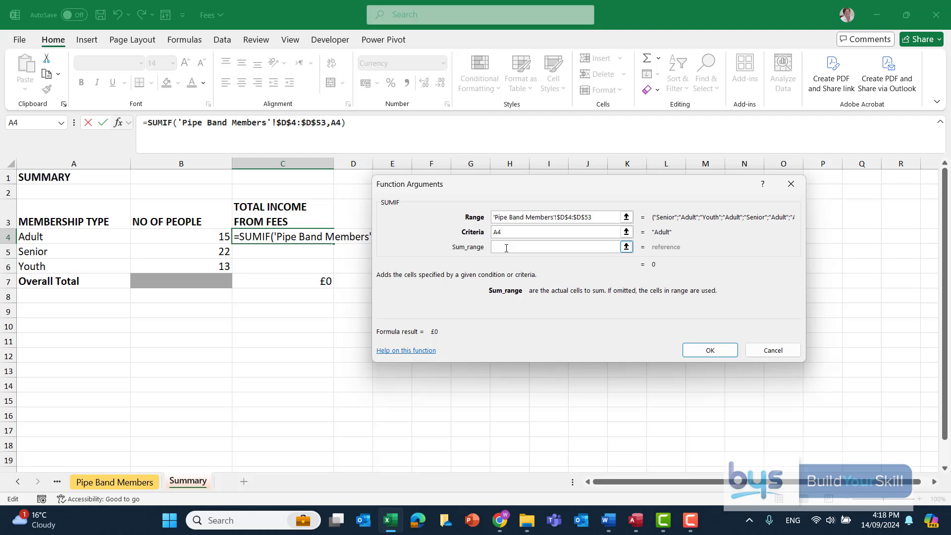
pyautogui.click(122, 484)
pyautogui.scroll(10, 297, 292)
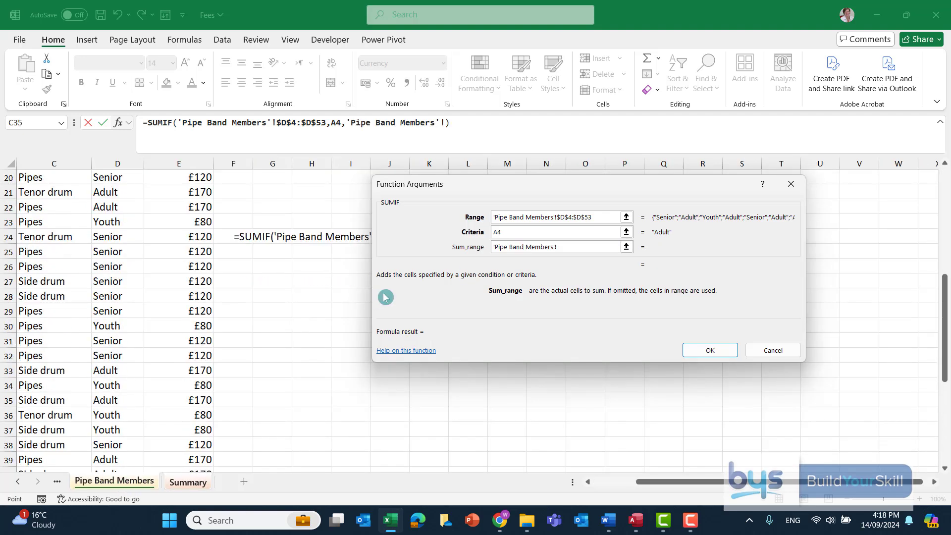
pyautogui.scroll(2, 214, 267)
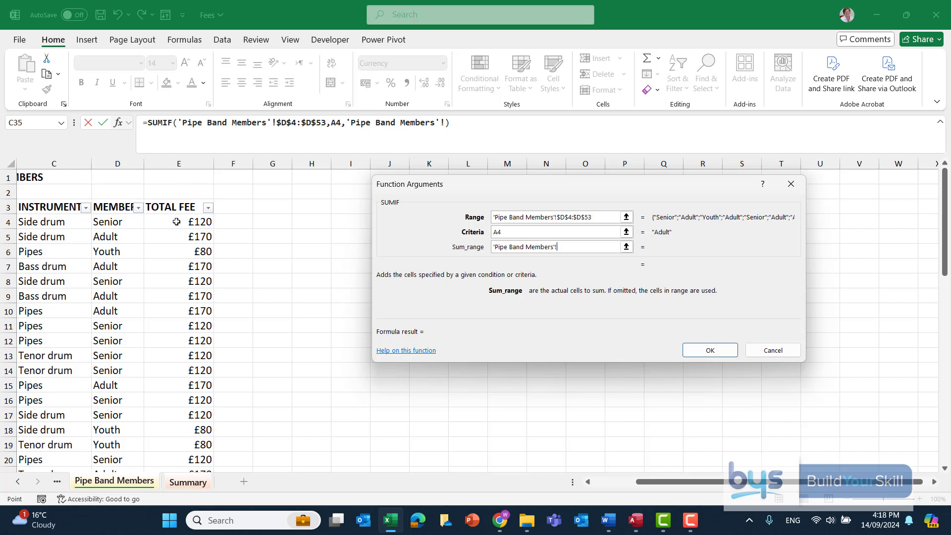
pyautogui.click(176, 222)
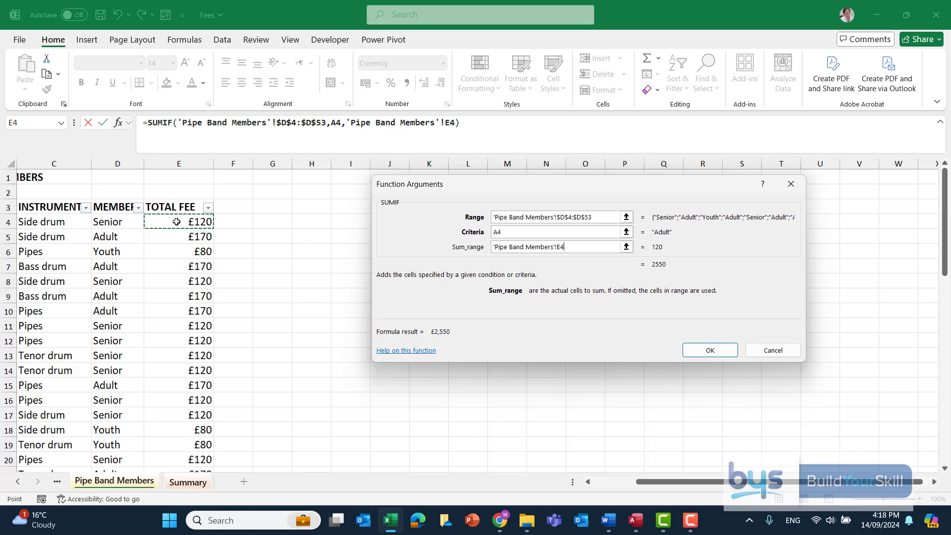
pyautogui.hotkey('ctrl', 'shift', 'Down')
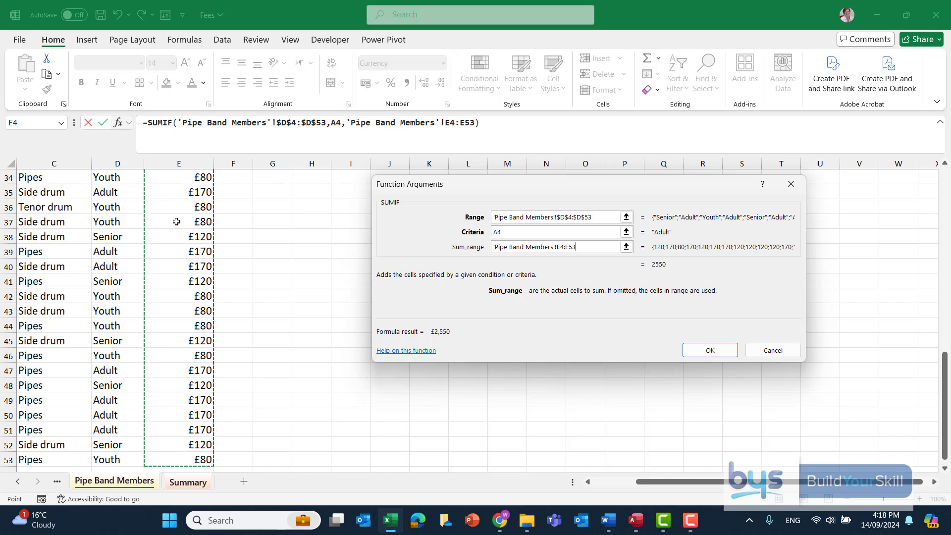
pyautogui.press('F4')
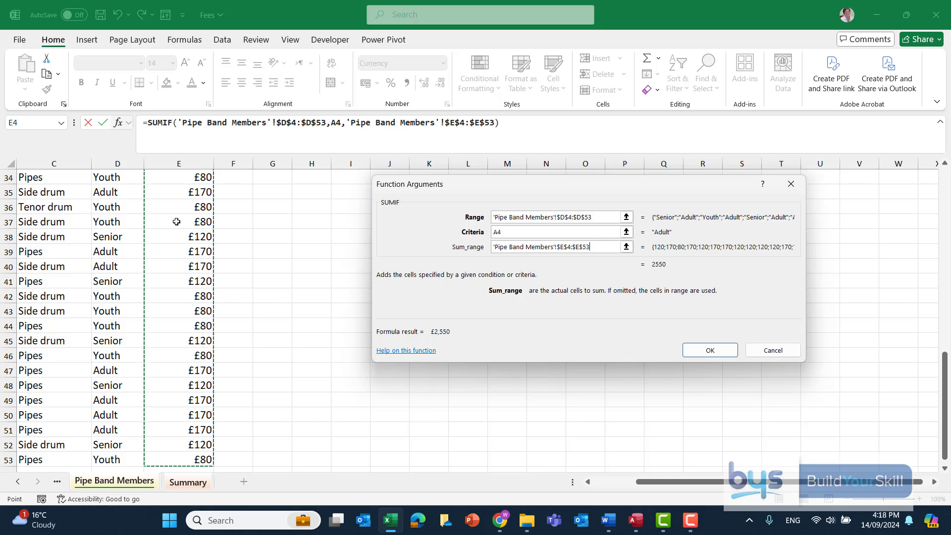
pyautogui.click(701, 348)
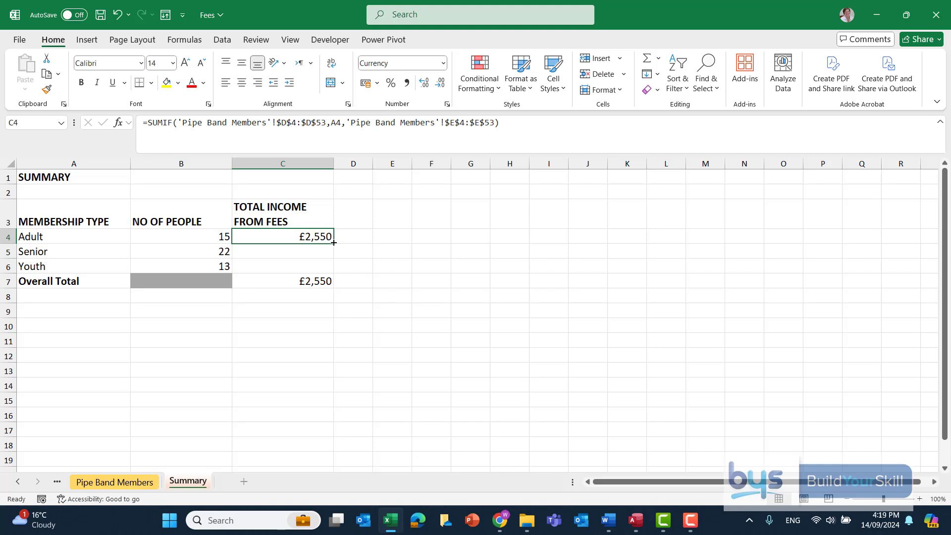
# Copy the SUMIF down to C6, showing Senior £2,640 and Youth £1,040, then deselect
pyautogui.moveTo(333, 243); pyautogui.dragTo(331, 267)
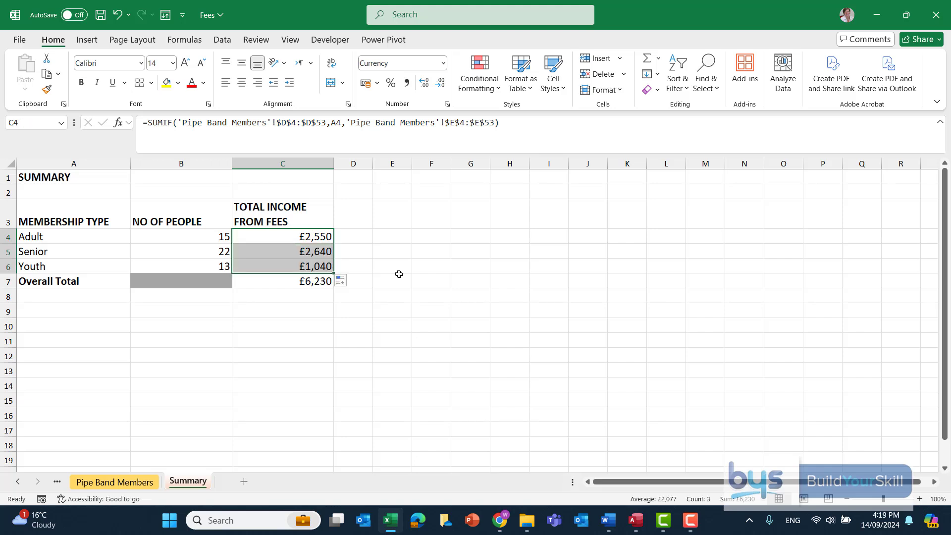
pyautogui.click(425, 268)
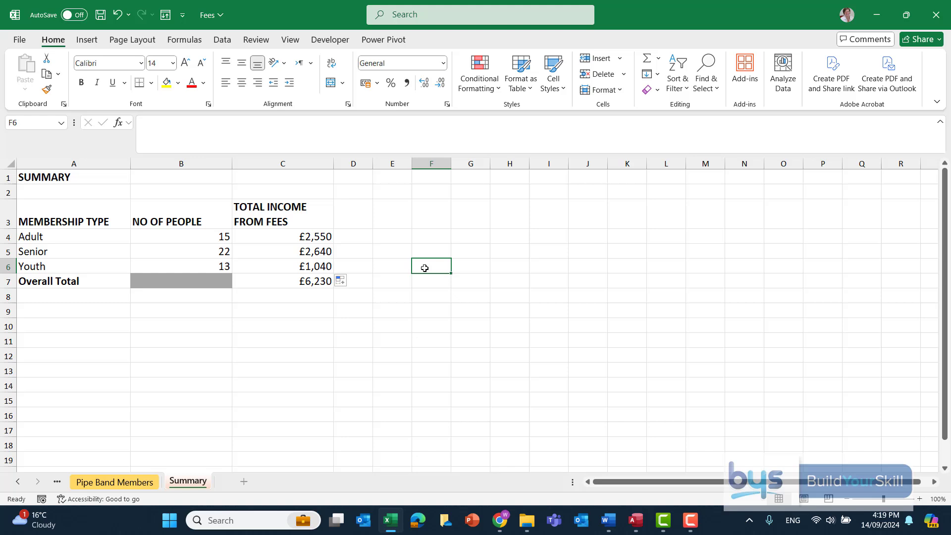